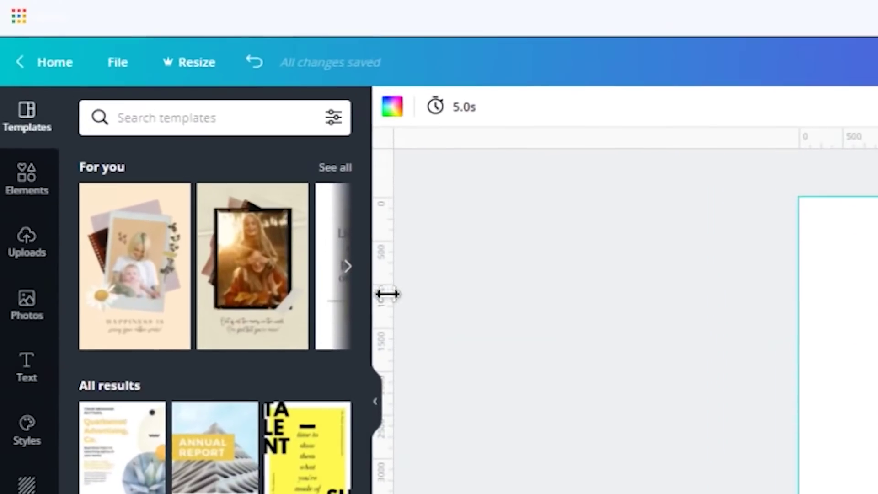
Place two vertical guides at about 1000 px and 2000 px to divide the page into three columns.
left_click_drag(247, 192, 497, 177)
left_click_drag(679, 272, 467, 204)
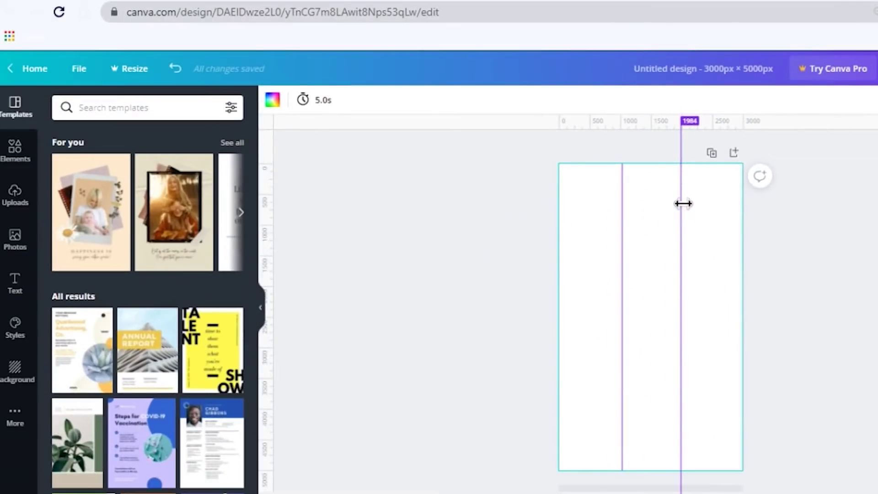
left_click_drag(683, 204, 684, 203)
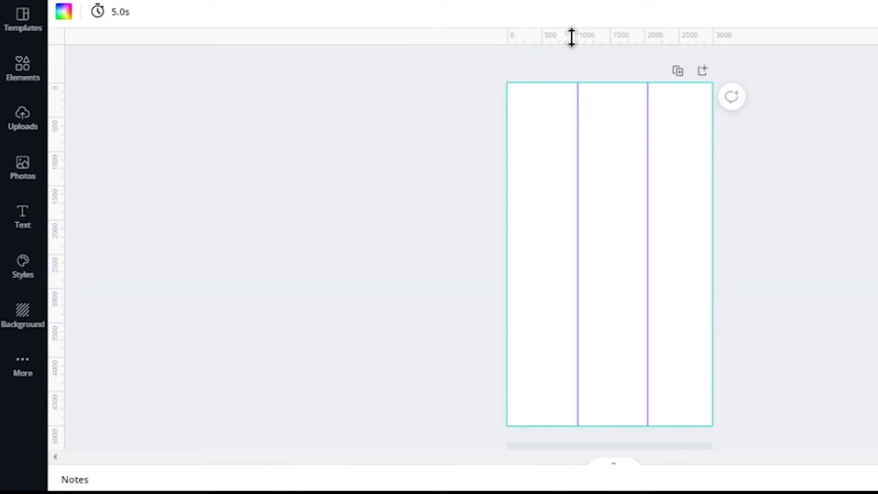
Place four horizontal guides at about 1000, 2000, 3000 and 4000 px to divide the page into five rows.
left_click_drag(555, 121, 554, 156)
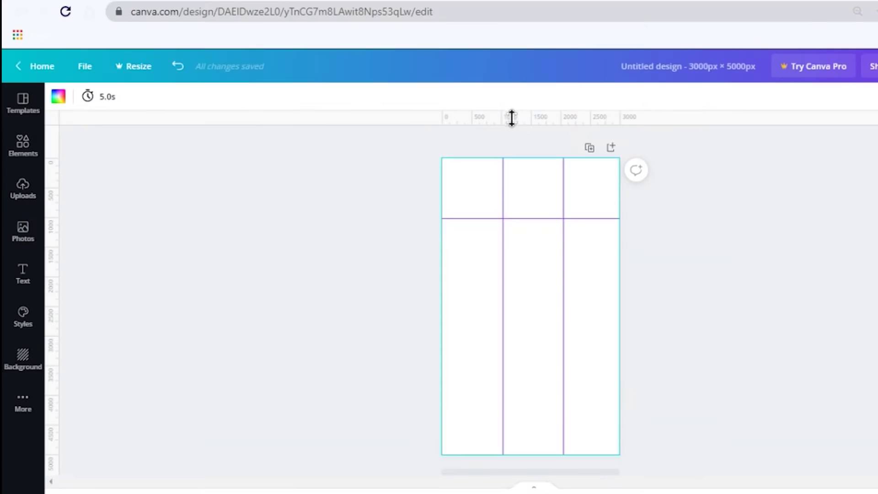
left_click_drag(496, 238, 488, 281)
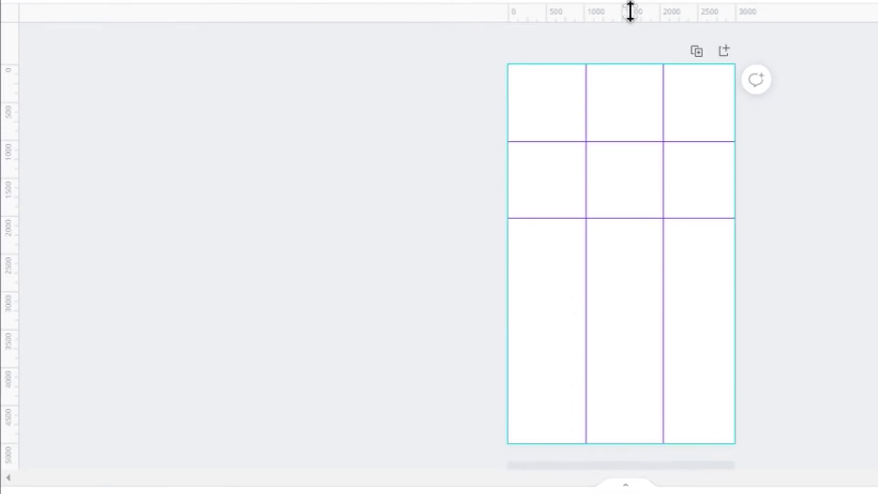
left_click_drag(627, 217, 642, 298)
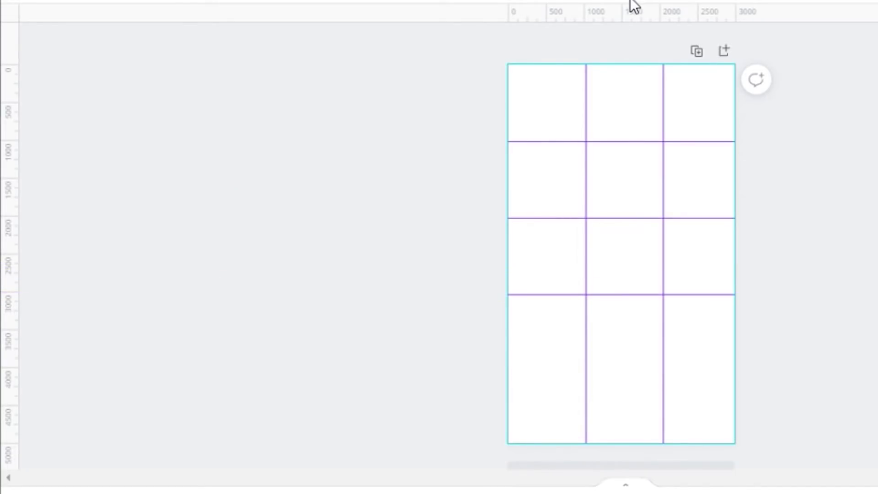
left_click_drag(638, 17, 621, 248)
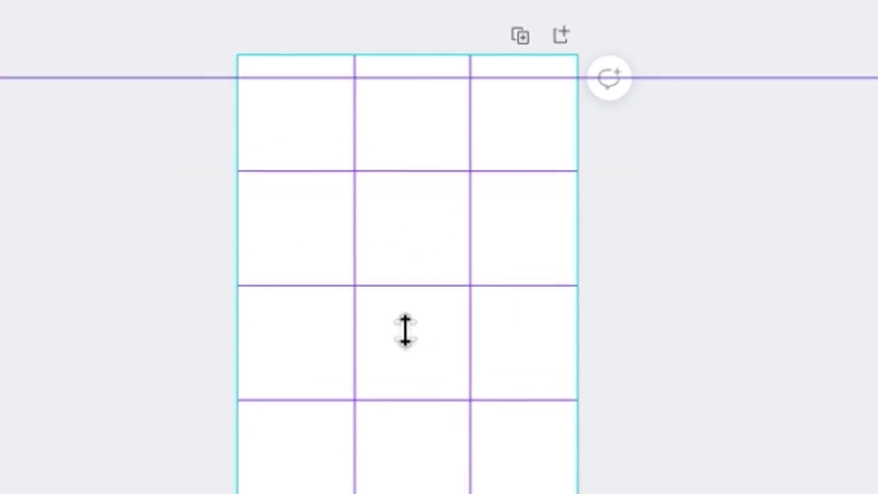
left_click_drag(405, 330, 403, 493)
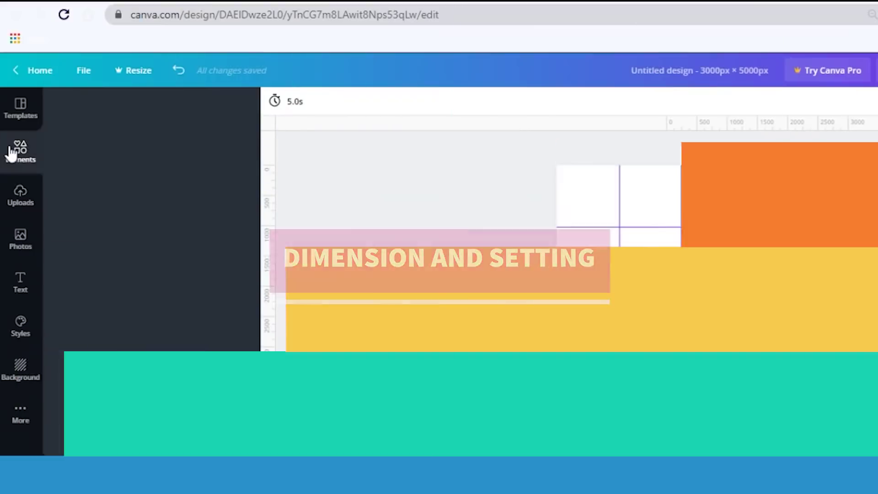
Search the elements library for "abstract shapes".
left_click(19, 146)
left_click(241, 196)
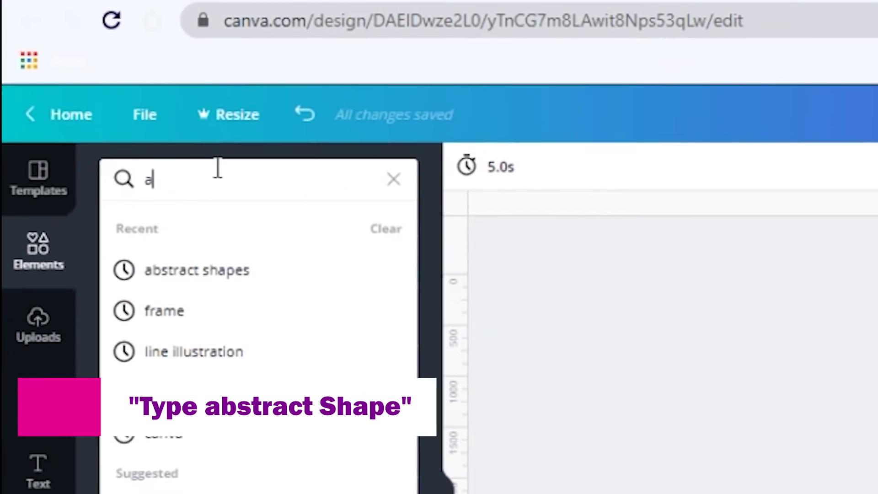
type("abstract shapes")
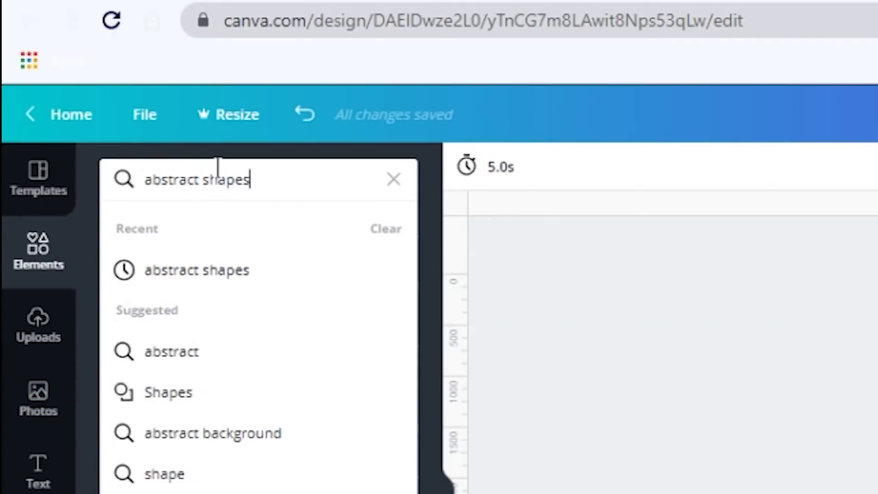
key("Return")
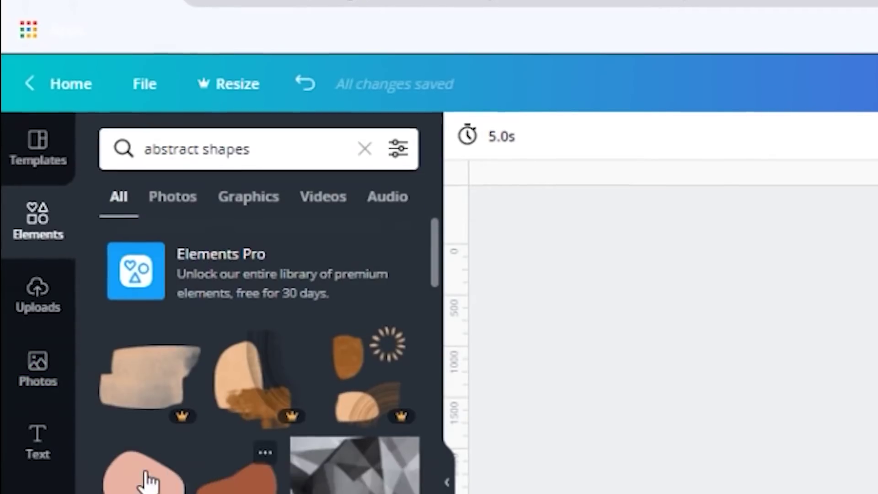
Add the pink blob and the rust-brown blob to the page, moving the brown one to the page's upper right.
left_click(148, 273)
left_click(237, 278)
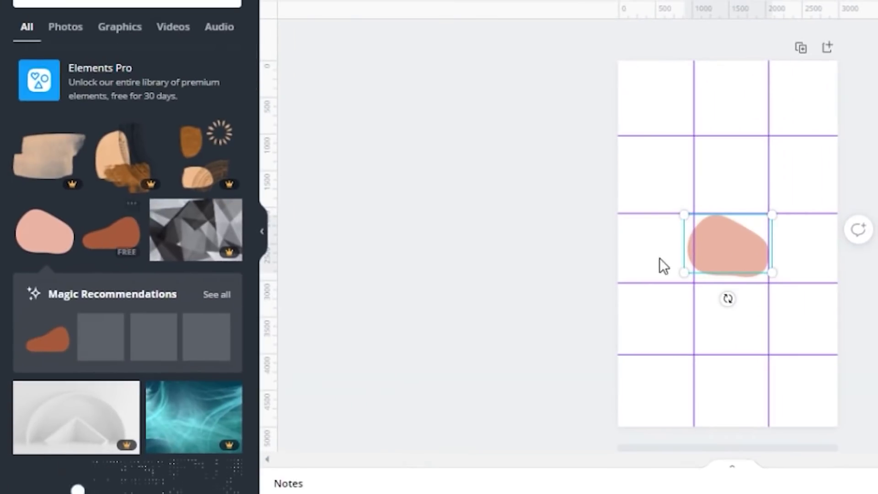
left_click_drag(721, 232, 765, 140)
Add the green dotted circle and the blue circle with grey rings, moving the blue one to the lower part of the page.
left_click_drag(248, 105, 251, 213)
left_click(49, 353)
left_click(165, 214)
left_click(145, 239)
left_click_drag(732, 242, 759, 349)
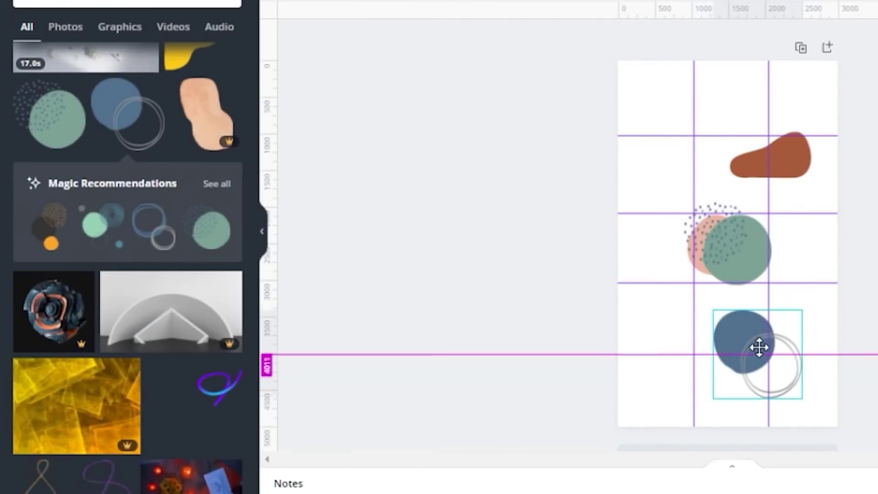
Rearrange the shapes with the pink blob at the page's lower left, the green dotted circle upper left and the blue ringed circle middle right.
left_click_drag(744, 259, 780, 293)
left_click_drag(699, 243, 661, 192)
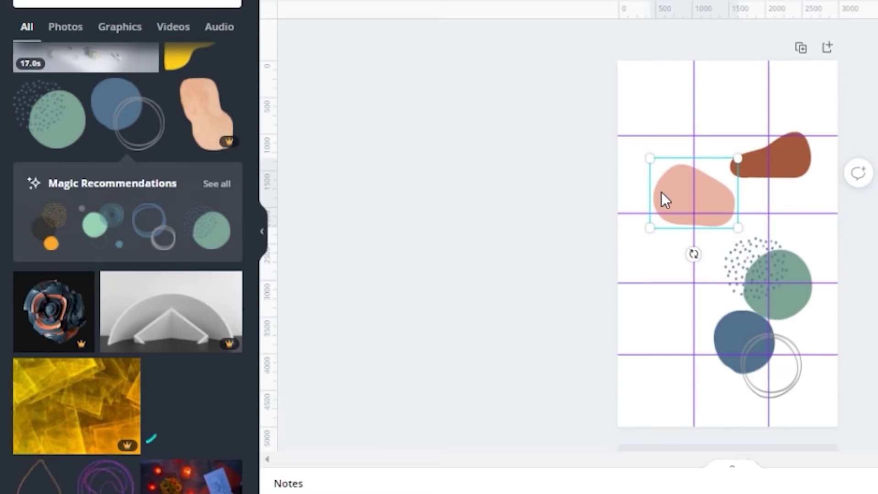
mouse_move(662, 193)
left_mouse_down()
mouse_move(660, 140)
mouse_move(656, 357)
left_mouse_up()
left_click_drag(784, 273, 710, 145)
left_click_drag(743, 343, 757, 206)
Rotate and enlarge the pink blob so it fills the lower-left part of the page and runs off its bottom edge.
left_click(668, 343)
left_click_drag(680, 400, 698, 468)
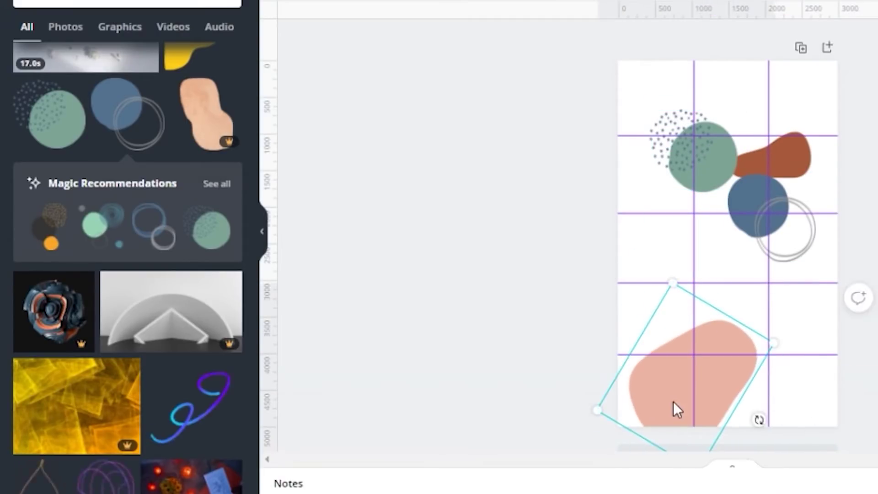
left_click_drag(762, 339, 809, 339)
Move the brown blob to the page's top edge and the green dotted circle to the lower-right corner.
left_click(794, 157)
left_click_drag(794, 157, 726, 88)
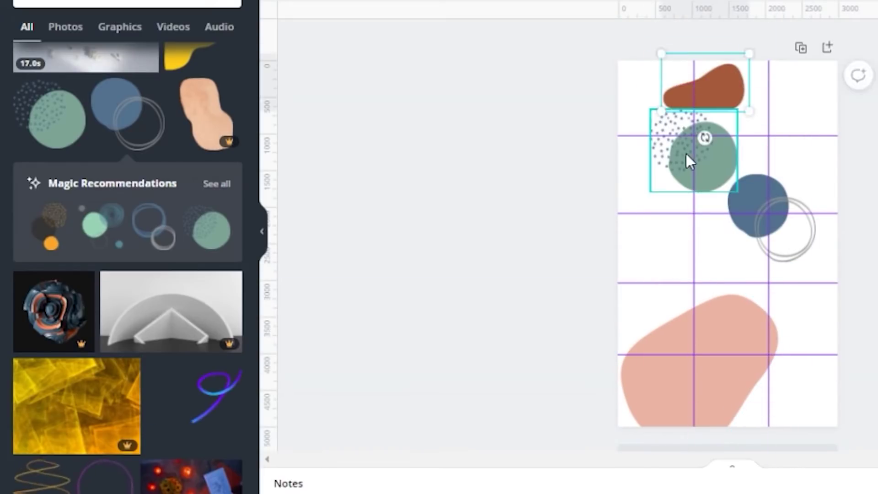
left_click_drag(693, 147, 766, 416)
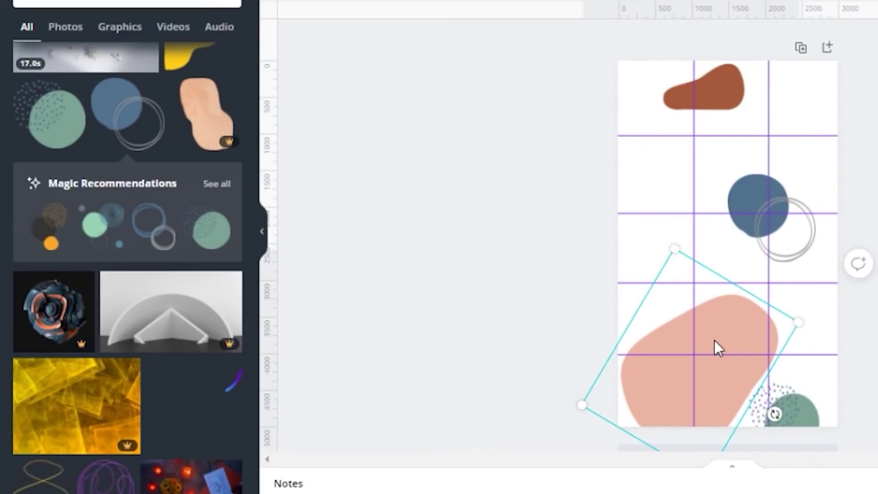
Place a copy of the large pink blob over the page's upper-right edge and move the blue ringed circle to the middle left.
left_click_drag(717, 349, 789, 119)
left_click_drag(761, 270, 680, 323)
left_click_drag(804, 116, 831, 136)
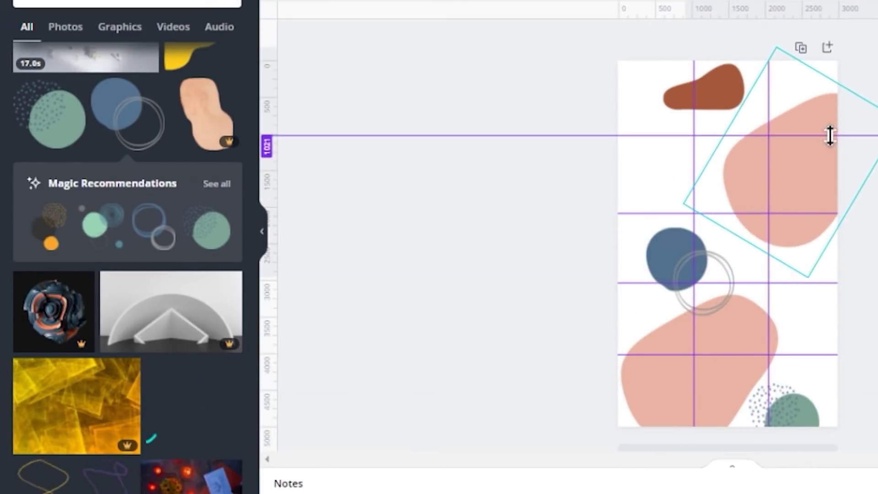
Shrink the brown blob and place a second small copy beside it at the top left of the page.
left_click(679, 102)
left_click_drag(744, 65, 649, 85)
left_click(692, 104)
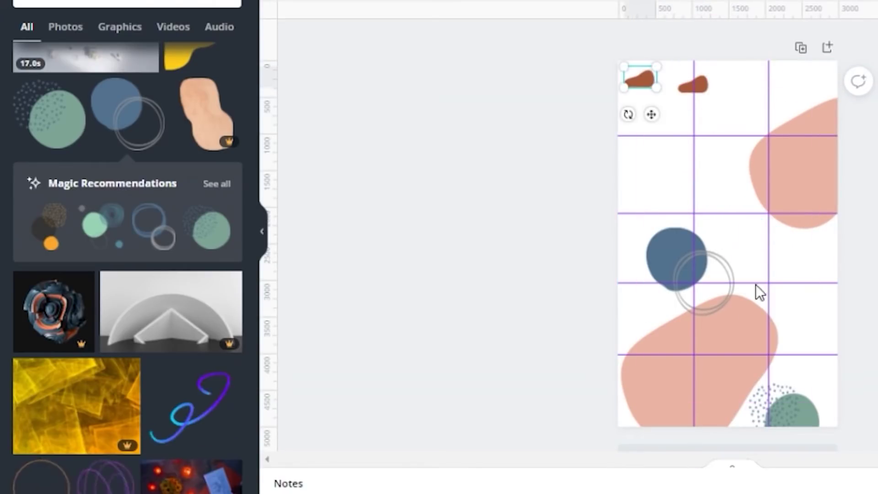
Add another pink blob from the search results and place it at the page's upper left below the small brown blobs.
left_click_drag(251, 192, 251, 59)
left_click(49, 236)
left_click_drag(658, 190, 679, 251)
left_click_drag(757, 262, 663, 161)
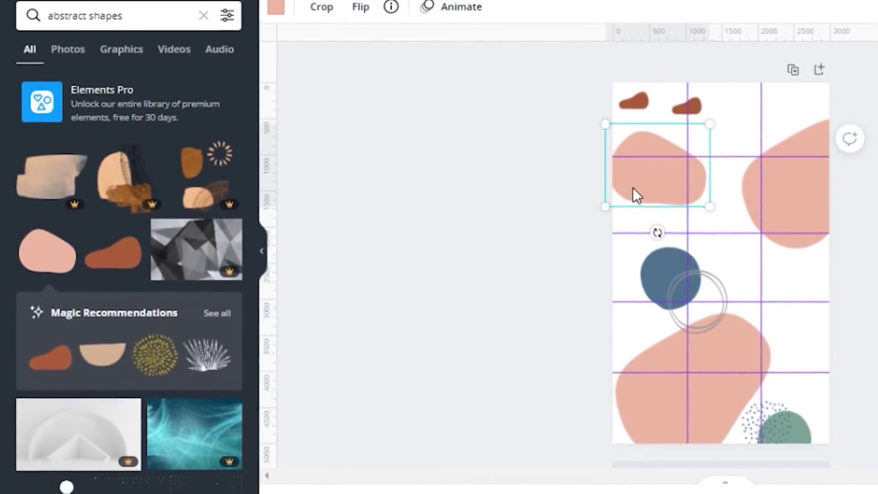
left_click_drag(662, 228, 657, 192)
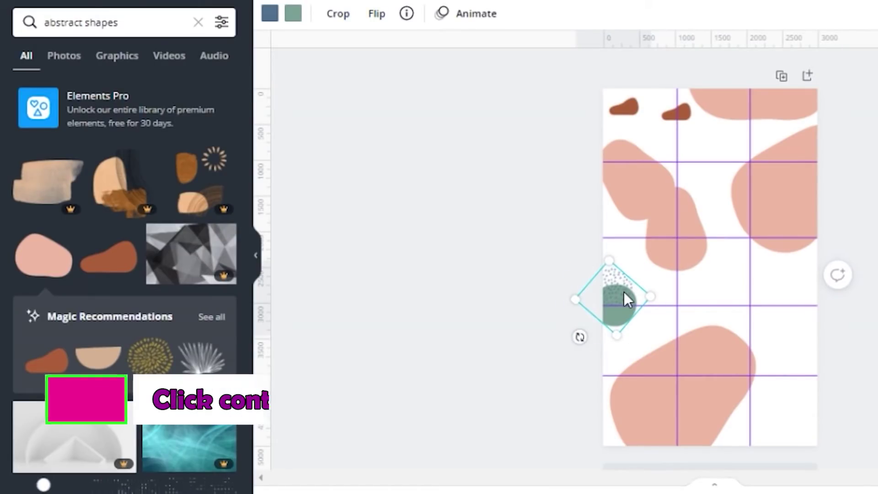
Copy the green dotted circle and paste it twice, placing one copy at the page's lower right and one at its upper right.
key("ctrl+c")
key("ctrl+v")
left_click_drag(624, 293, 756, 423)
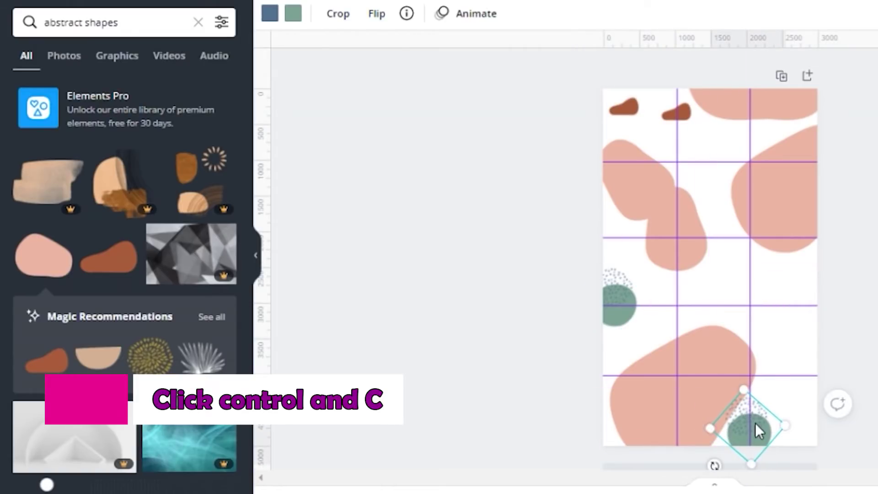
key("ctrl+v")
left_click_drag(600, 298, 751, 151)
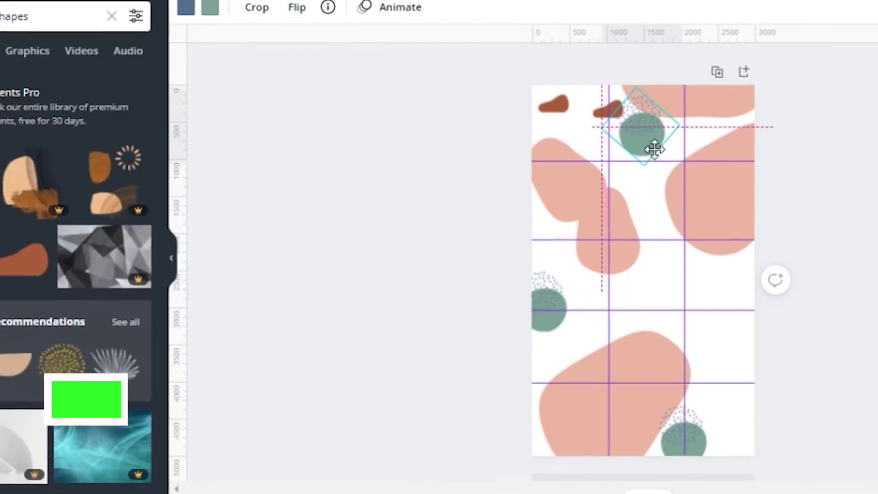
left_click_drag(594, 147, 578, 133)
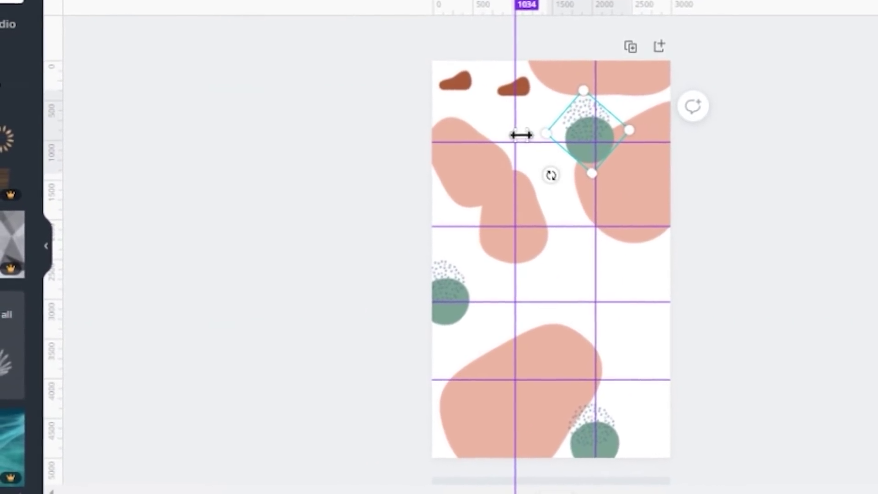
Recolor the dots of the upper-right dotted circle with the green document color.
left_click(476, 177)
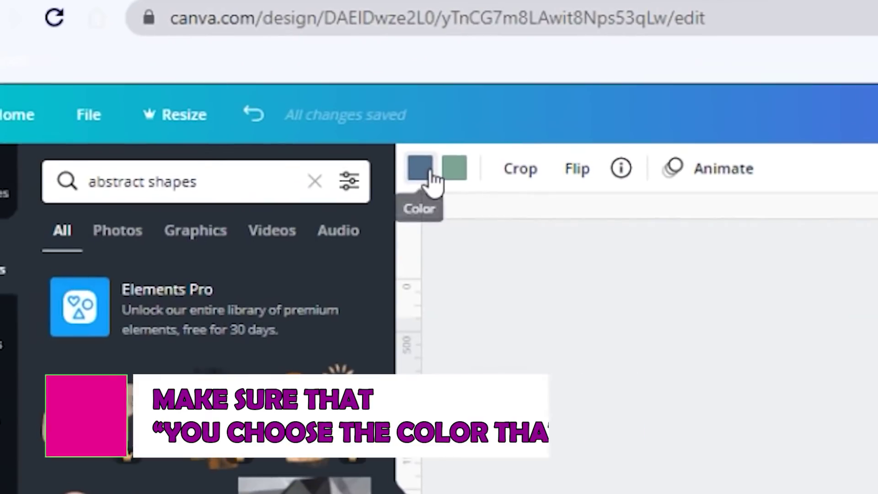
left_click(398, 144)
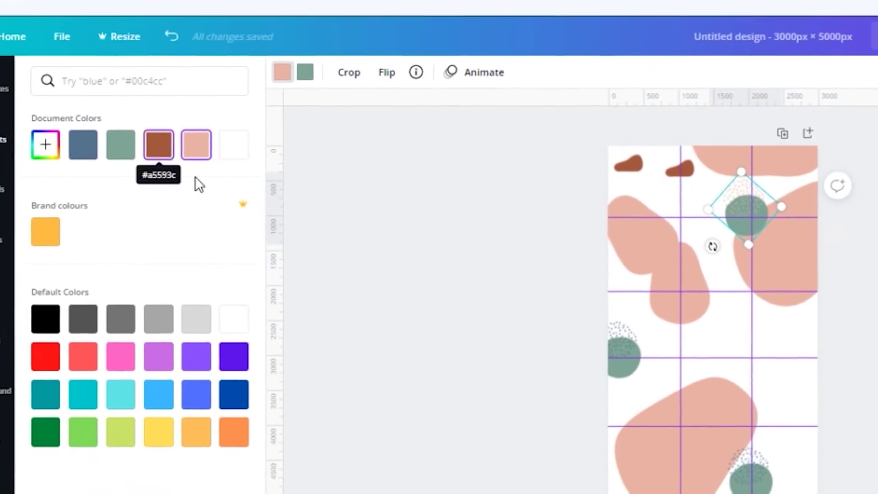
left_click(122, 121)
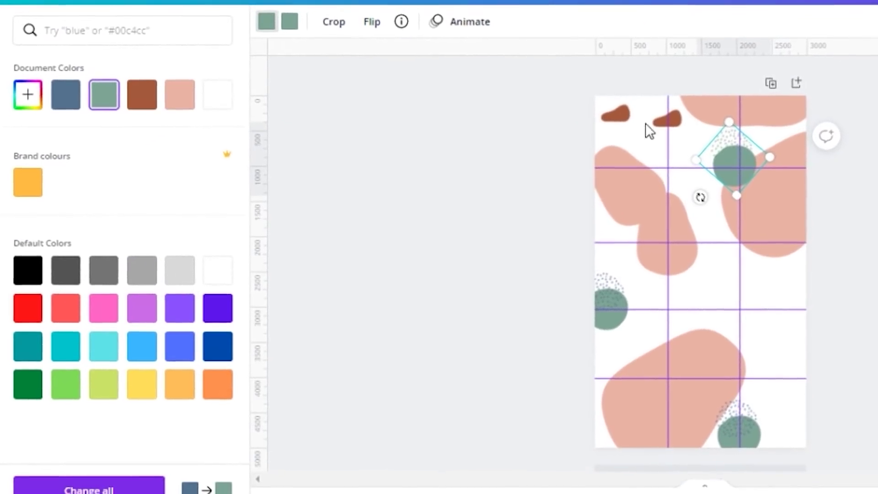
Recolor the two small brown blobs and the dots of the left green circle with the pink document color.
left_click(620, 139)
left_click(672, 114)
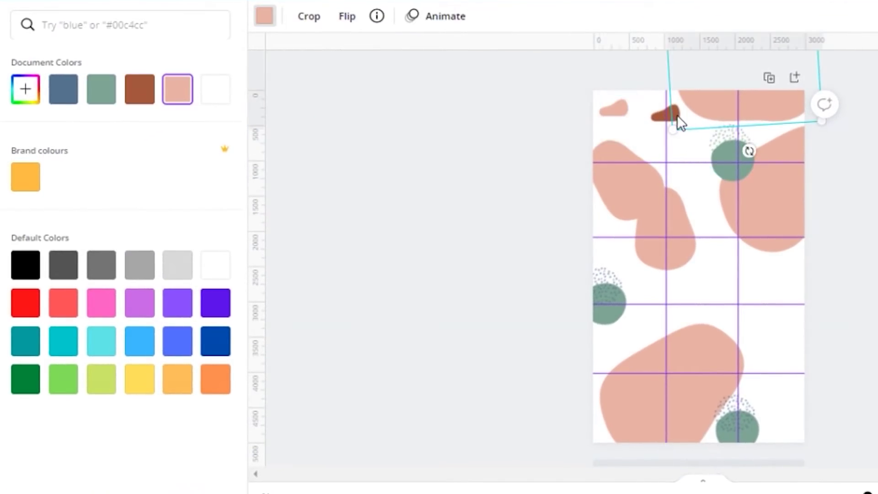
left_click(180, 90)
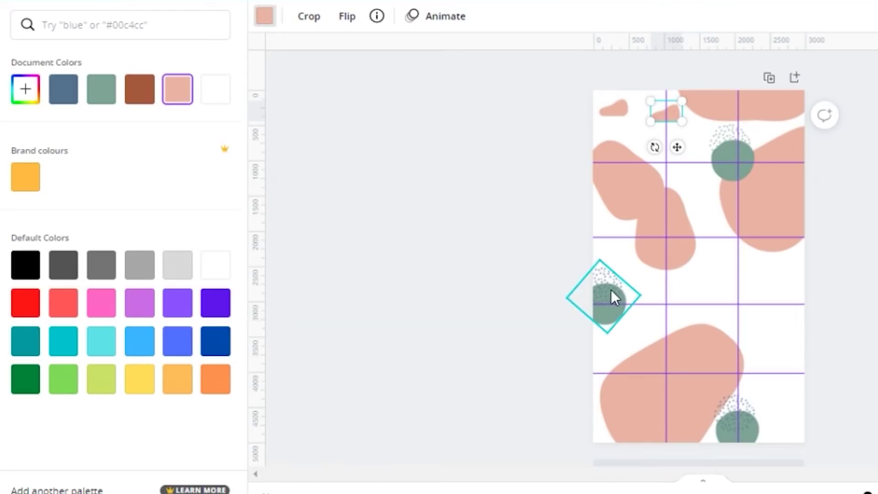
left_click(615, 298)
left_click(178, 92)
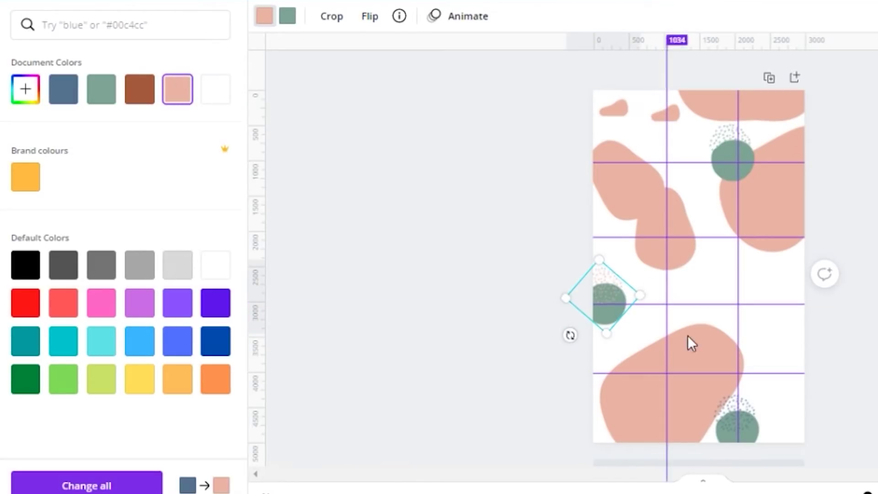
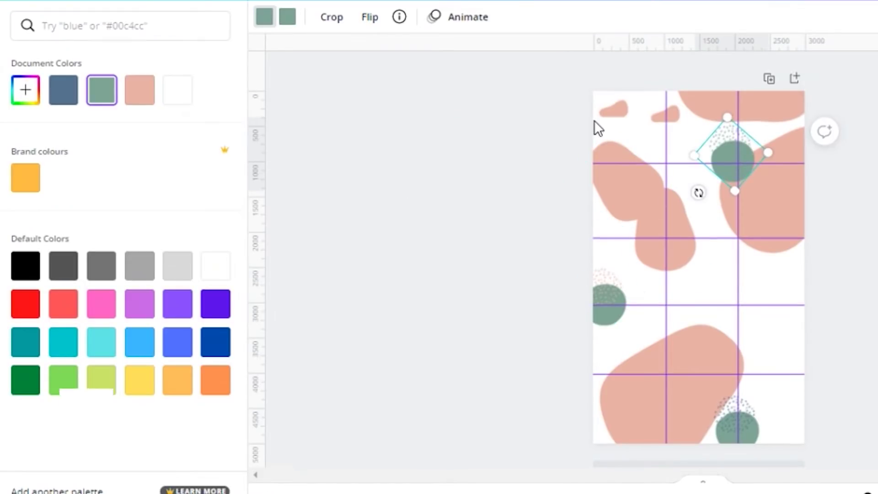
Search the elements library for "frames".
left_click(264, 17)
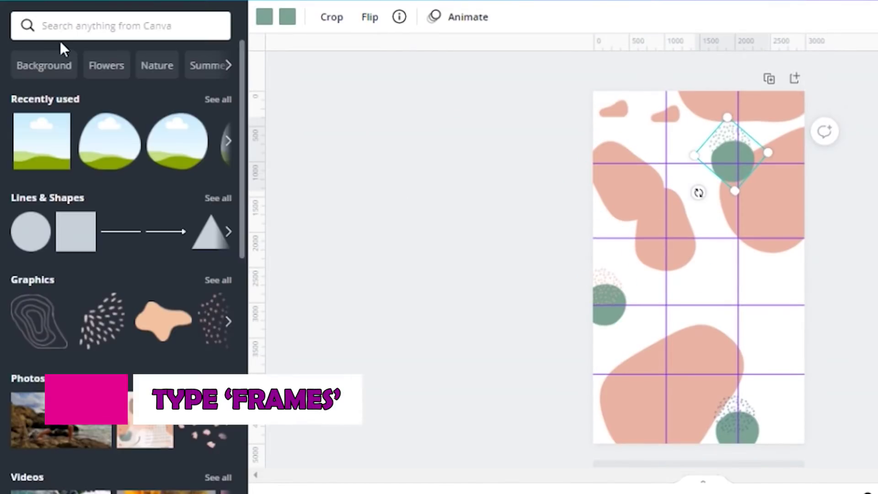
left_click(84, 25)
type("frames")
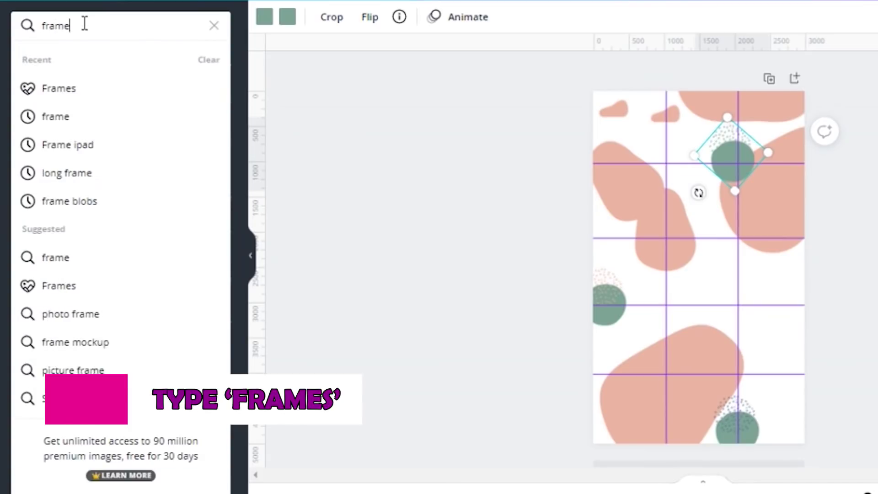
key("Return")
Add a large rounded photo frame in the middle of the page and another one at the upper left.
left_click(46, 223)
scroll(225, 252, "down", 10)
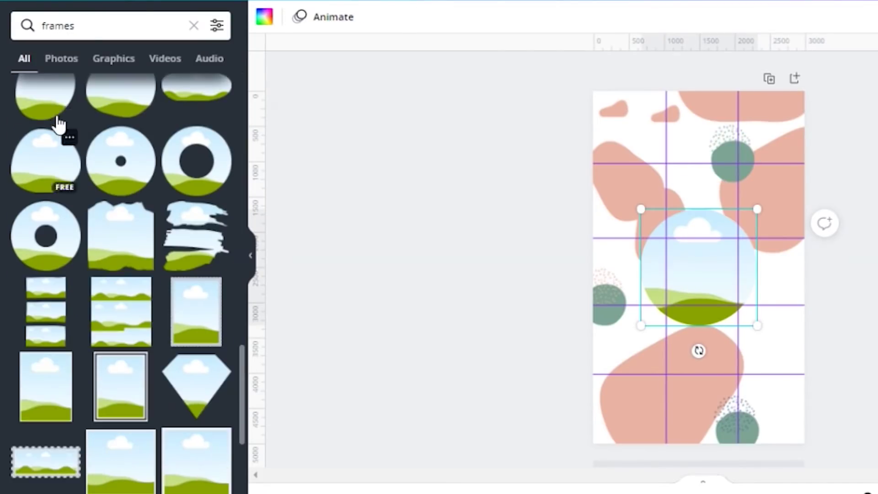
left_click_drag(705, 257, 663, 152)
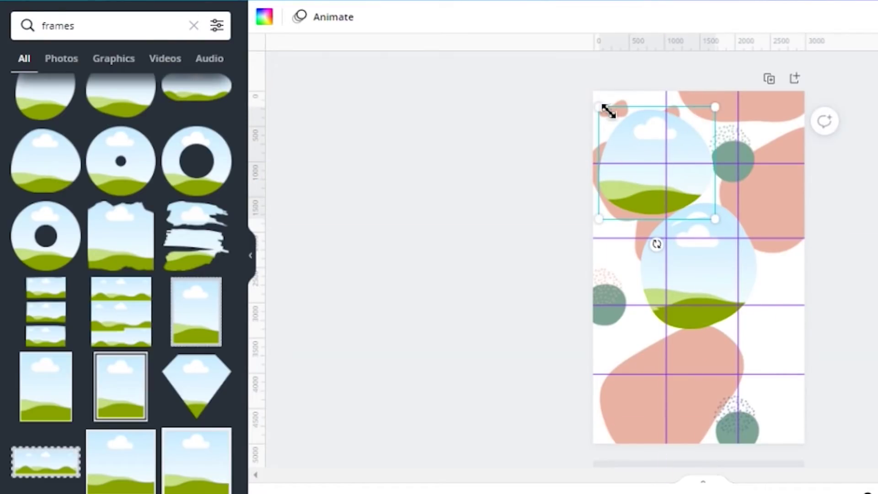
Shrink the upper-left rounded frame, move it to the top row's middle cell, and place a copy in the lower-right cell.
left_click_drag(608, 111, 659, 164)
left_click_drag(686, 191, 697, 131)
left_click(684, 240)
left_click_drag(642, 211, 727, 409)
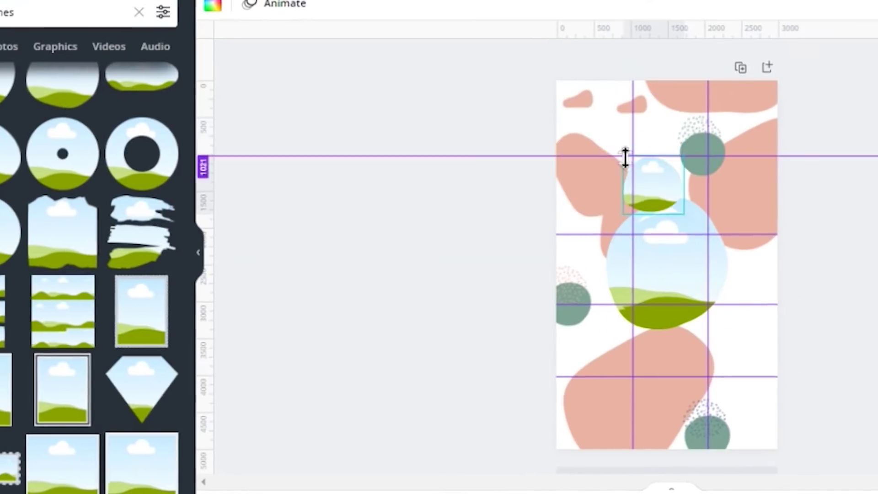
Place another small rounded frame in the right cell of the second row and size it to fit over the pink shape.
left_click(635, 252)
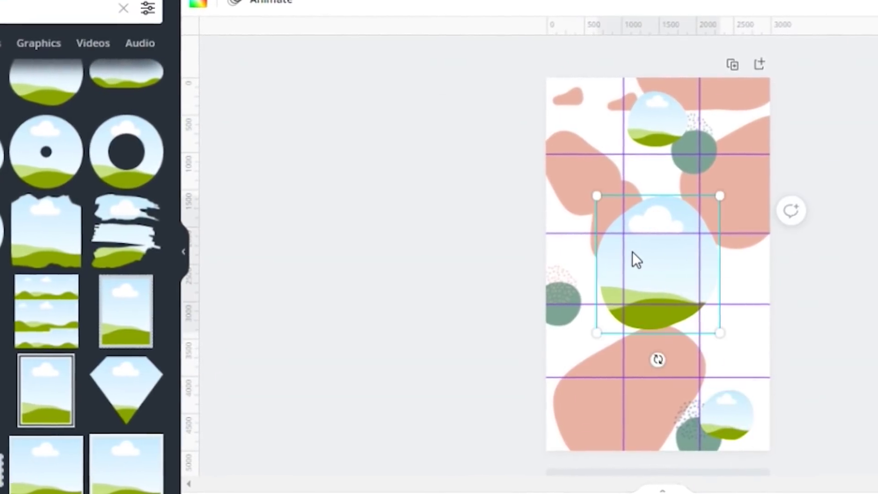
left_click_drag(635, 252, 670, 176)
left_click_drag(636, 121, 684, 176)
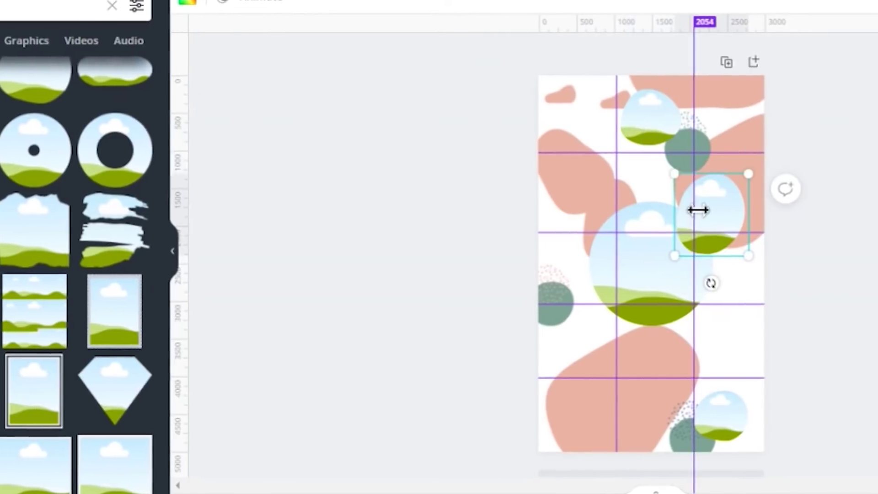
left_click_drag(702, 208, 724, 185)
left_click_drag(694, 153, 699, 158)
left_click_drag(722, 194, 714, 193)
Shrink the large central rounded frame and fit it into the left cell of the fourth row.
left_click(647, 272)
left_click_drag(590, 202, 549, 341)
scroll(640, 320, "down", 2)
scroll(640, 320, "up", 2)
Enlarge the rounded frame in the lower-right cell and reposition it to fill the cell.
left_click(704, 414)
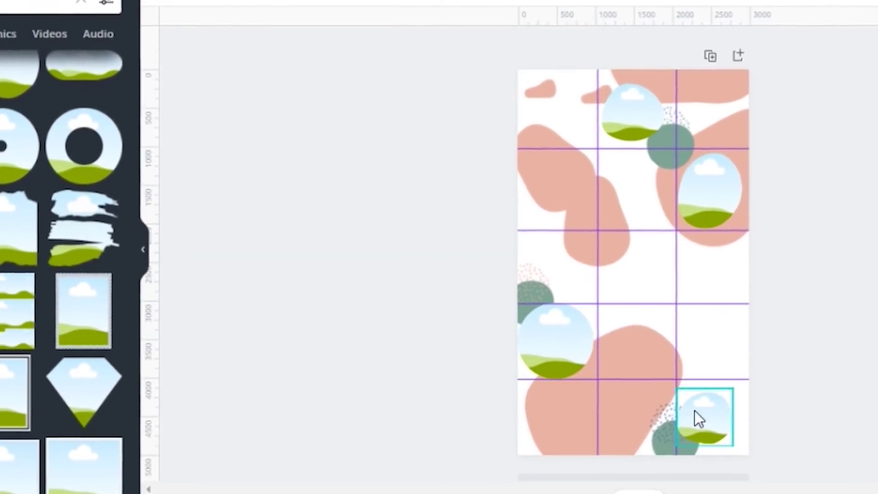
left_click_drag(677, 389, 666, 376)
mouse_move(696, 407)
left_mouse_down()
mouse_move(710, 406)
mouse_move(710, 415)
left_mouse_up()
Add a square photo frame, shrink it and fit it into the upper-right cell.
left_click(1, 478)
left_click_drag(566, 204, 620, 257)
left_click_drag(641, 277, 690, 95)
left_click_drag(730, 140, 719, 127)
Create two smaller overlapping copies of the square frame in the left cell of the second row.
left_click_drag(696, 100, 528, 178)
key("ctrl+d")
left_click_drag(556, 204, 543, 193)
left_click_drag(517, 172, 525, 190)
key("ctrl+d")
Add a wide rectangular photo frame and fit it into the right cell of the fourth row.
left_click_drag(75, 352, 80, 208)
left_click_drag(60, 270, 64, 171)
scroll(64, 208, "up", 3)
left_click(14, 389)
left_click_drag(512, 221, 564, 270)
left_click_drag(588, 285, 651, 342)
left_click_drag(628, 313, 642, 337)
left_click_drag(659, 344, 643, 339)
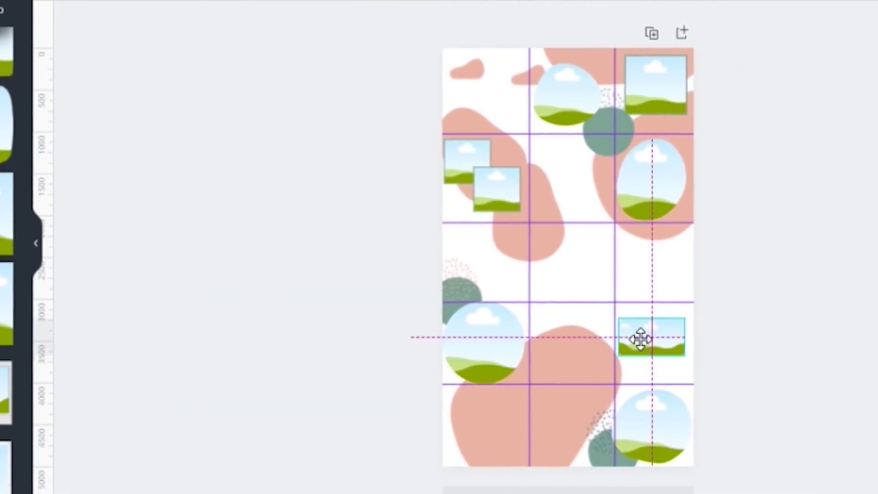
Copy the pair of small overlapping square frames into the lower-left cell.
left_click(526, 179)
left_click(626, 231)
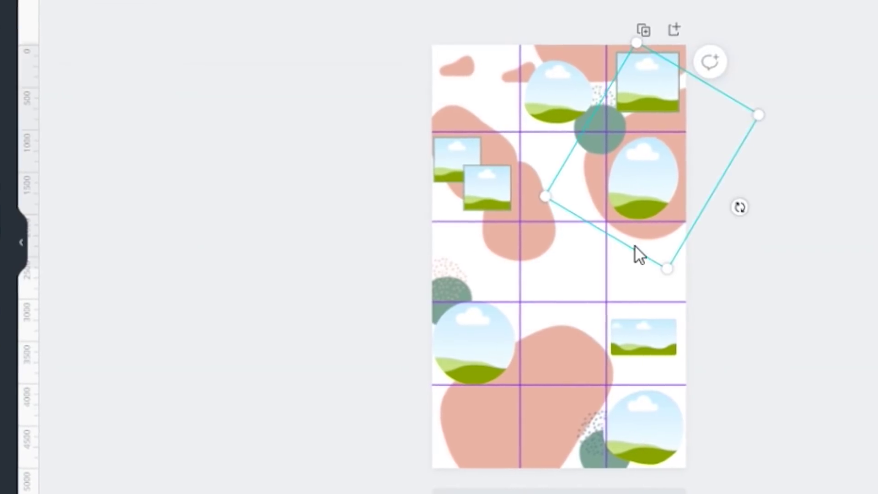
left_click(492, 360)
left_click(443, 176)
left_click_drag(443, 176, 465, 422, "alt")
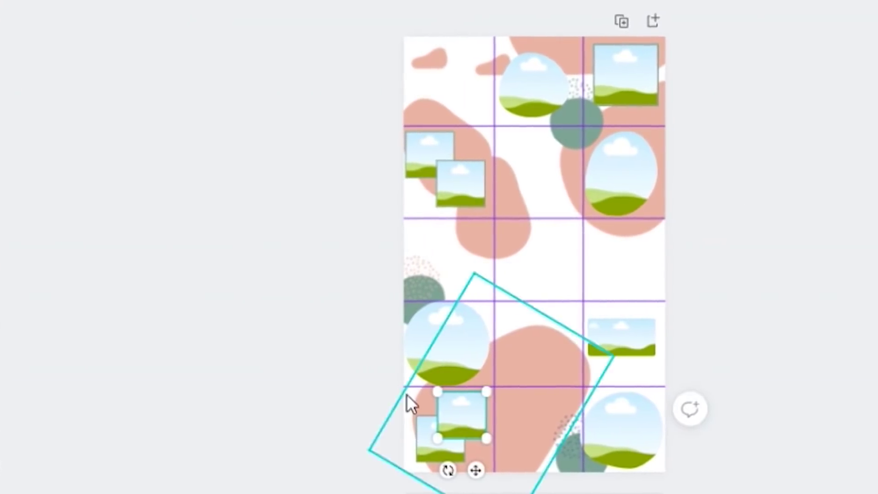
Place a copy of the upper-right square frame in the middle cell of the third row.
left_click_drag(623, 92, 555, 267)
left_click(661, 254)
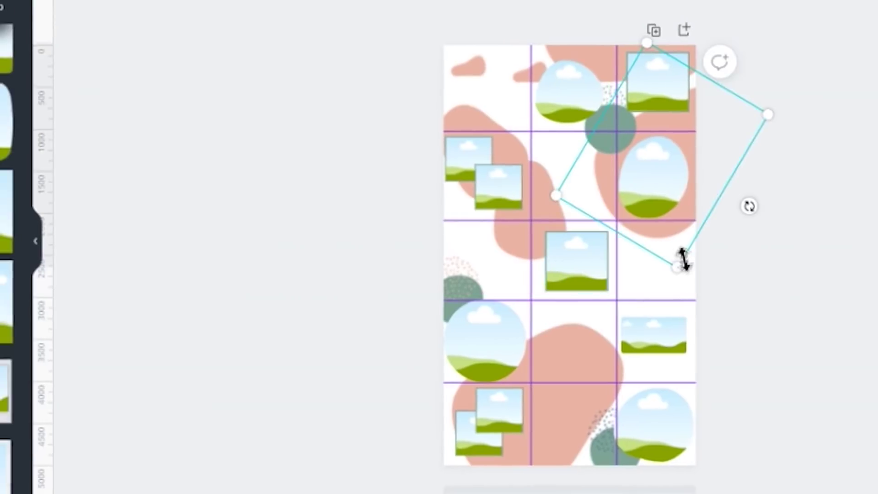
left_click(547, 263)
left_click(670, 414)
left_click(466, 342)
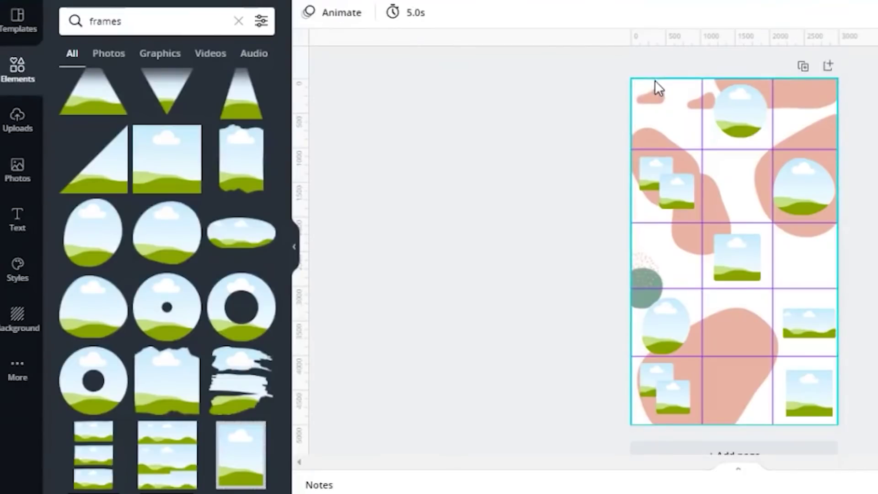
Set the page background to the custom color #FFE2BB.
left_click(655, 81)
left_click(301, 17)
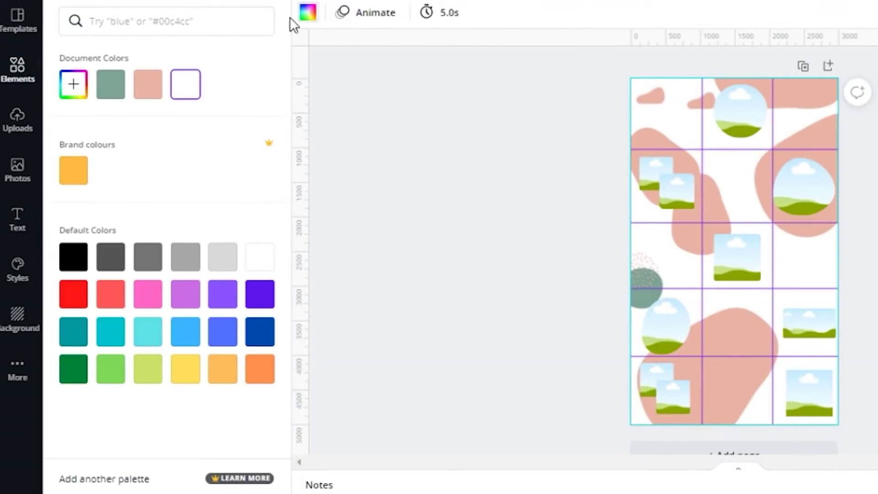
left_click(69, 93)
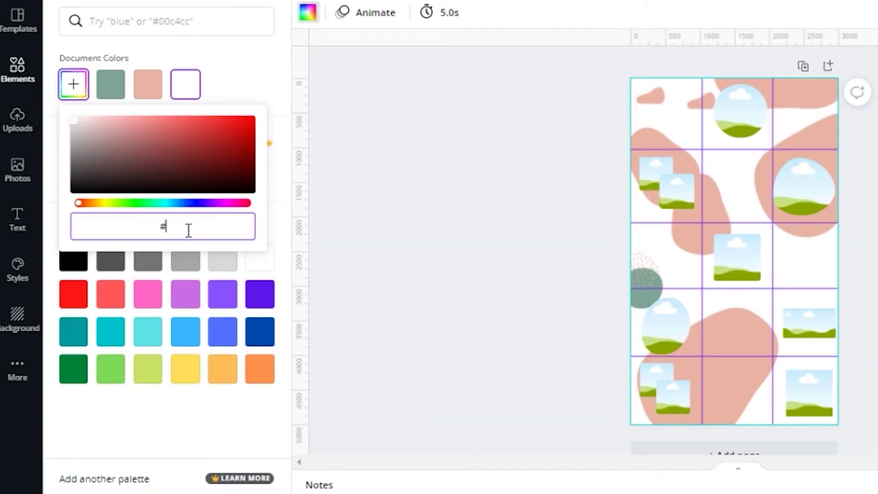
type("#FFE2BB")
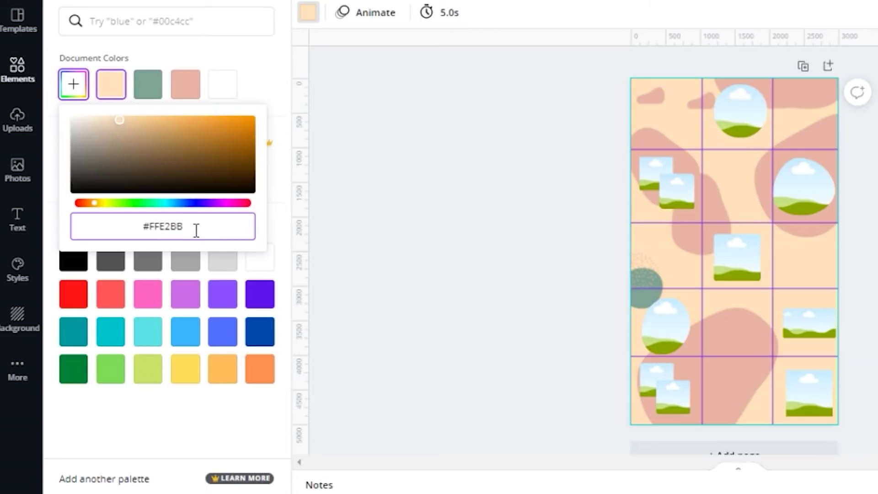
Show all recently used photos in the photo library.
left_click(742, 129)
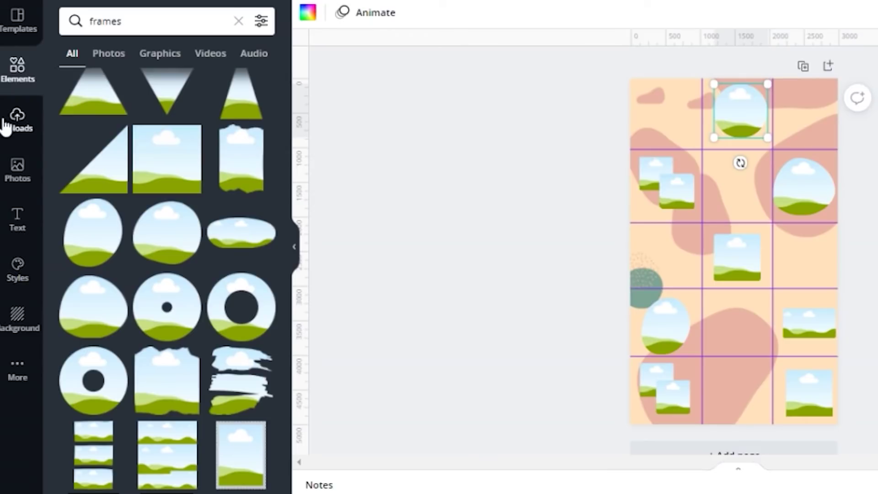
left_click(18, 169)
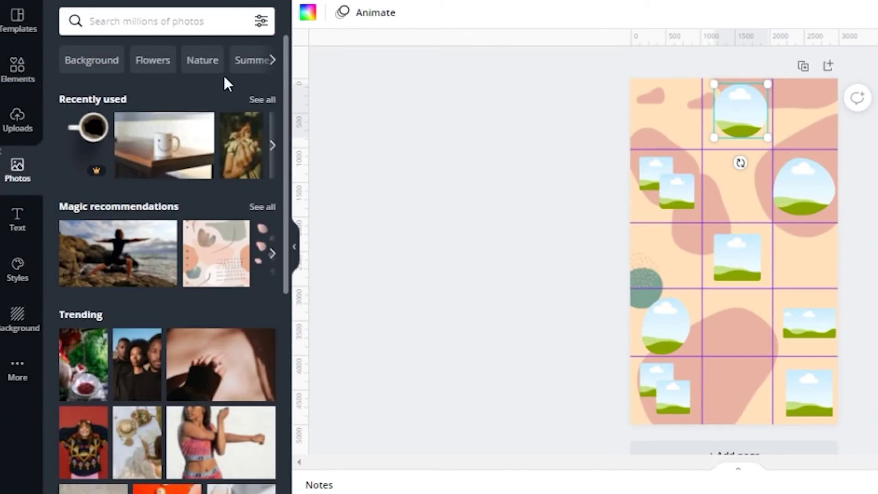
left_click(261, 99)
left_click_drag(288, 49, 288, 147)
Fill the upper-right square frame with the pink book photo and the second row's front small frame with the purple lavender gift photo.
left_click_drag(223, 141, 128, 193)
left_click(730, 254)
left_click_drag(732, 255, 799, 114)
left_click_drag(222, 145, 794, 108)
left_click_drag(112, 149, 677, 191)
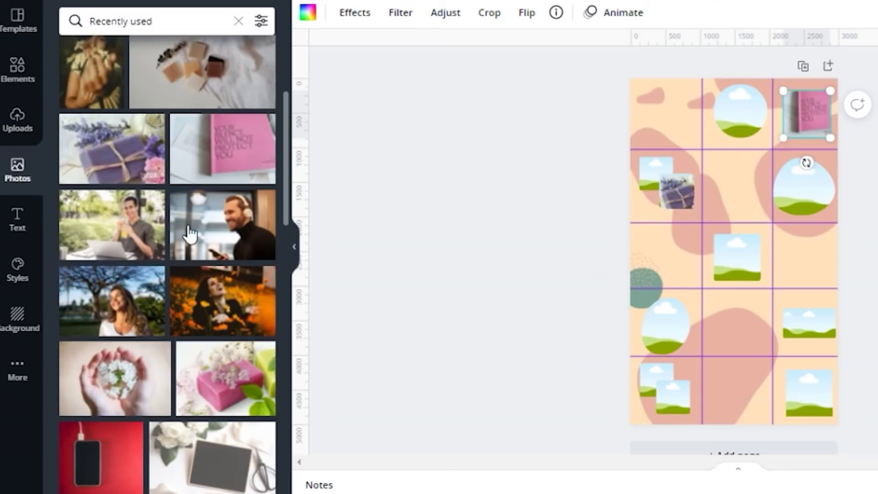
Put the pink gift in the second row's rear frame, the smiling woman in the top round frame, and the orange-flower portrait in the right one.
left_click_drag(217, 384, 668, 182)
left_click_drag(119, 300, 738, 112)
left_click_drag(219, 308, 804, 188)
Fill the central square with the headphones photo, the lower-right square with the man at the laptop, and the wide frame with the mug.
left_click_drag(237, 231, 737, 257)
left_click_drag(116, 230, 809, 392)
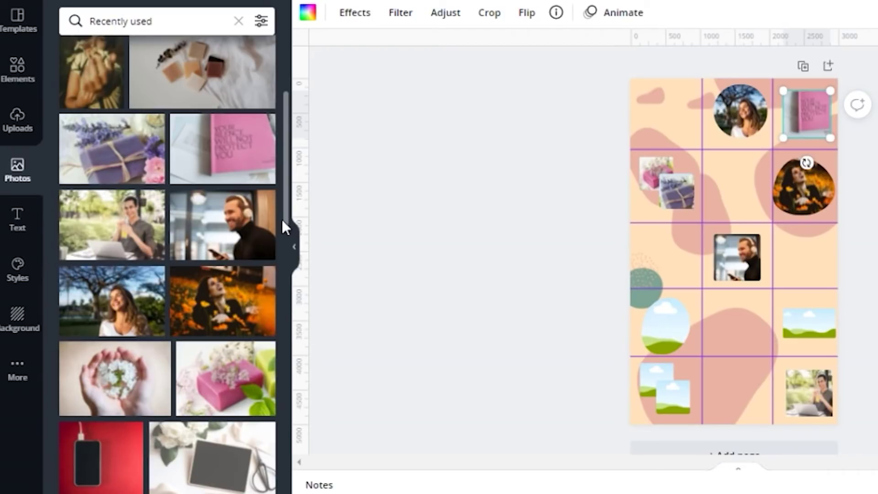
left_click_drag(288, 173, 290, 88)
left_click_drag(205, 155, 809, 325)
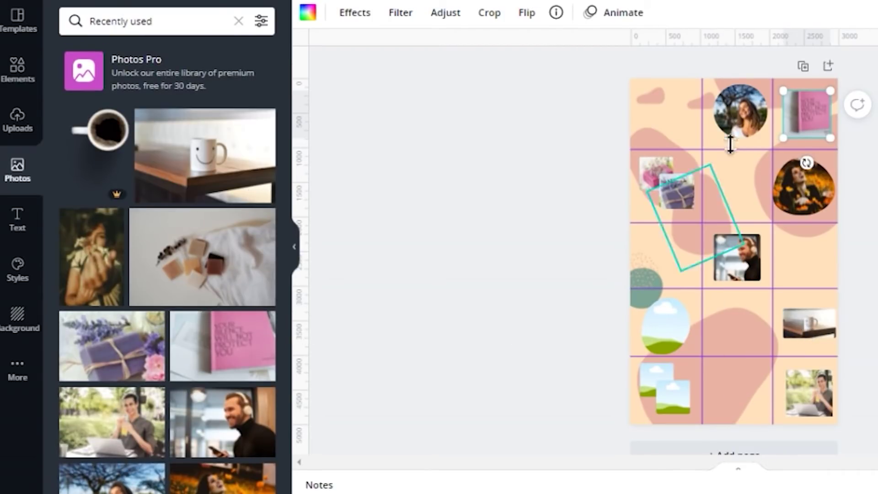
Fill the oval frame in the left column with the dark portrait photo.
left_click(738, 136)
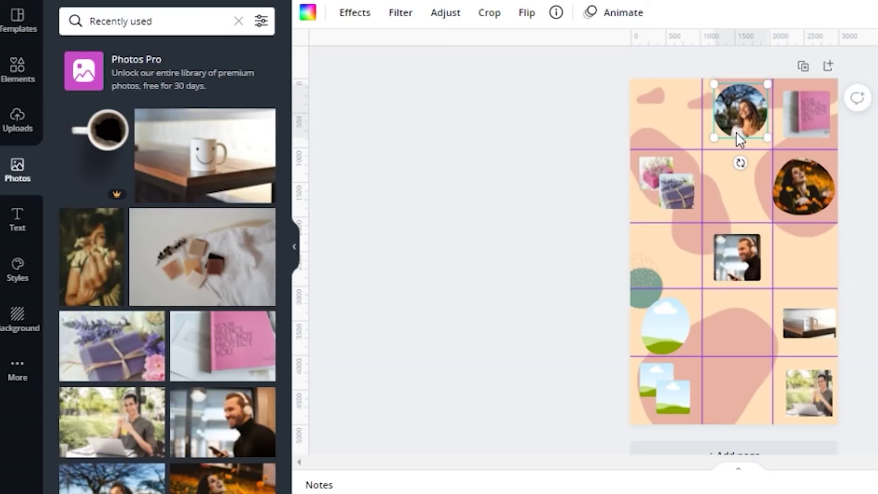
left_click(656, 325)
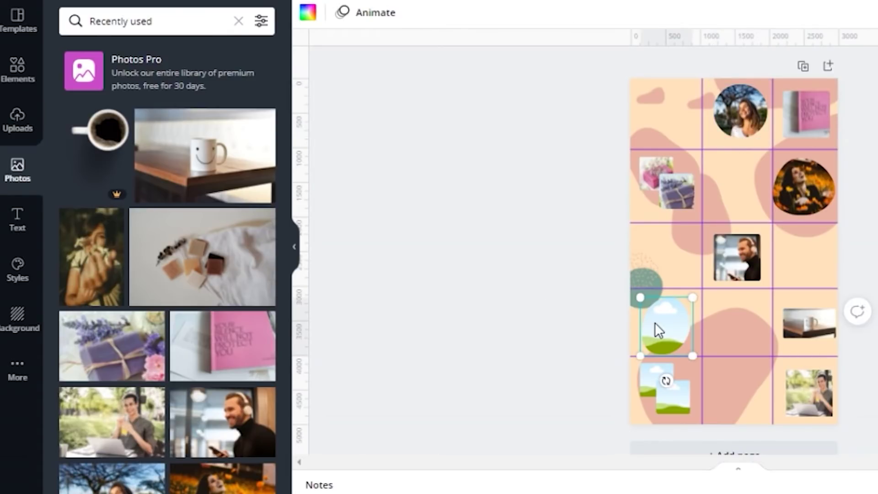
left_click_drag(319, 250, 675, 327)
left_click(736, 113)
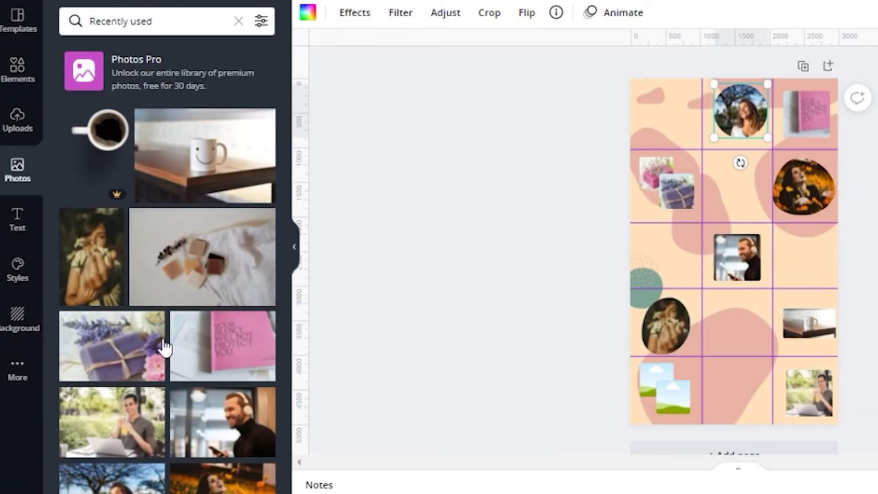
Fill the lower-left pair with the photo of blocks on white cloth in front and the hands holding white flowers behind.
left_click_drag(197, 275, 674, 403)
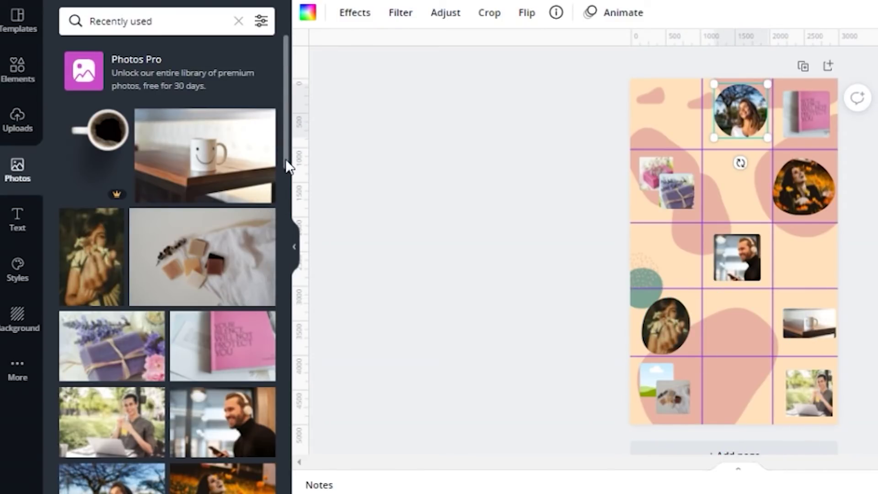
scroll(280, 229, "down", 5)
left_click_drag(114, 300, 659, 384)
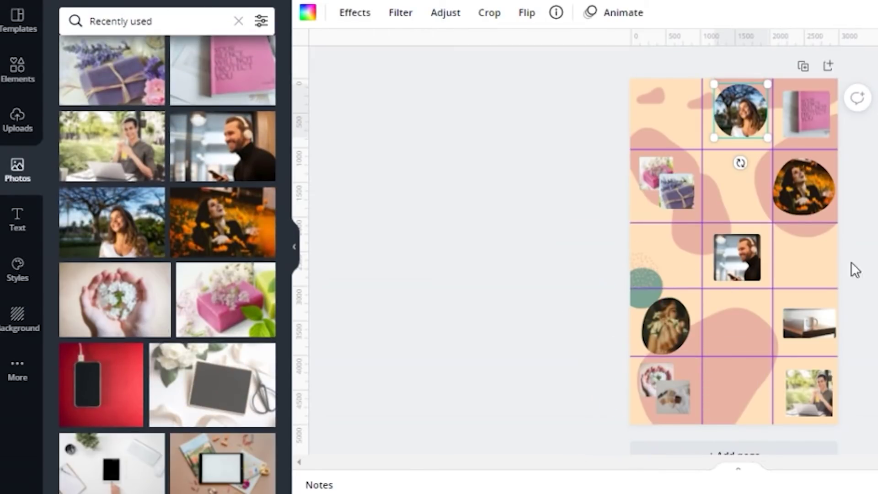
left_click_drag(288, 177, 295, 77)
left_click(721, 240)
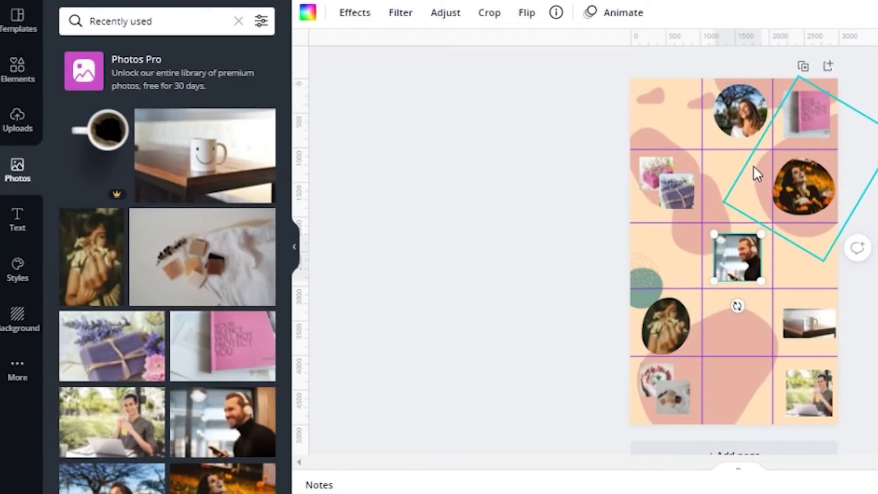
Add the "A gift just for you" text combination and shrink it into the upper-left cell.
left_click(664, 105)
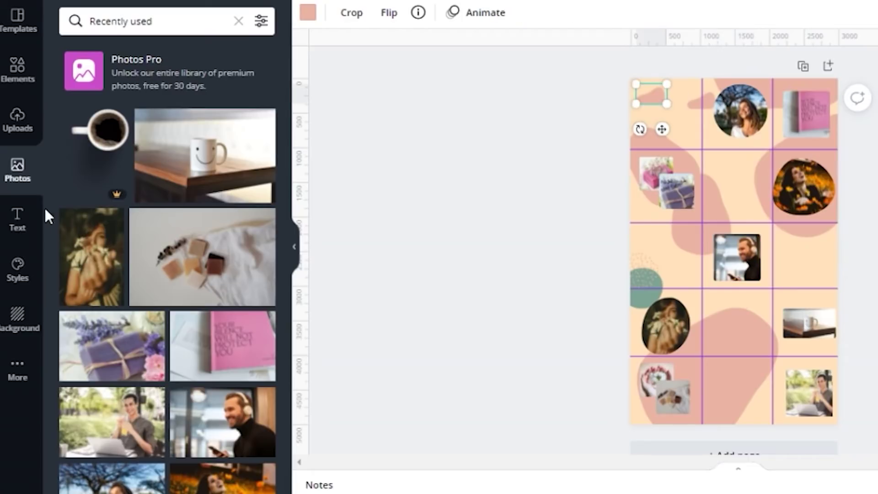
left_click(19, 218)
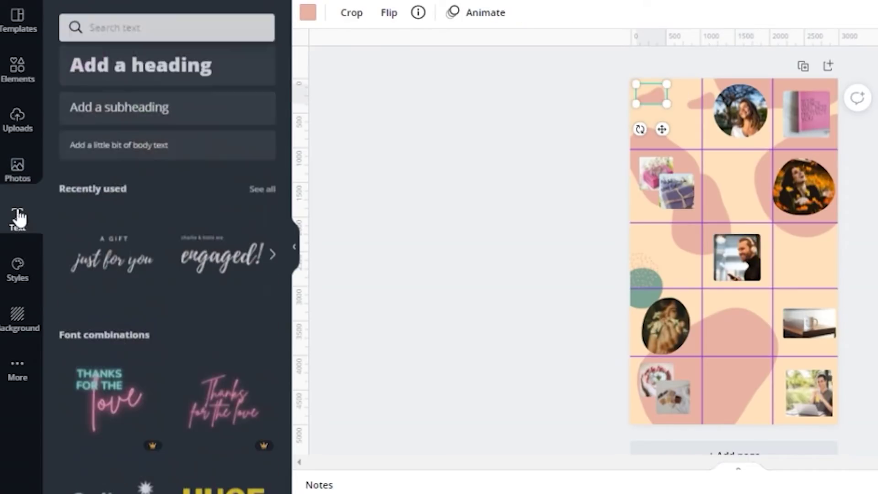
left_click_drag(103, 262, 739, 255)
left_click_drag(747, 287, 682, 136)
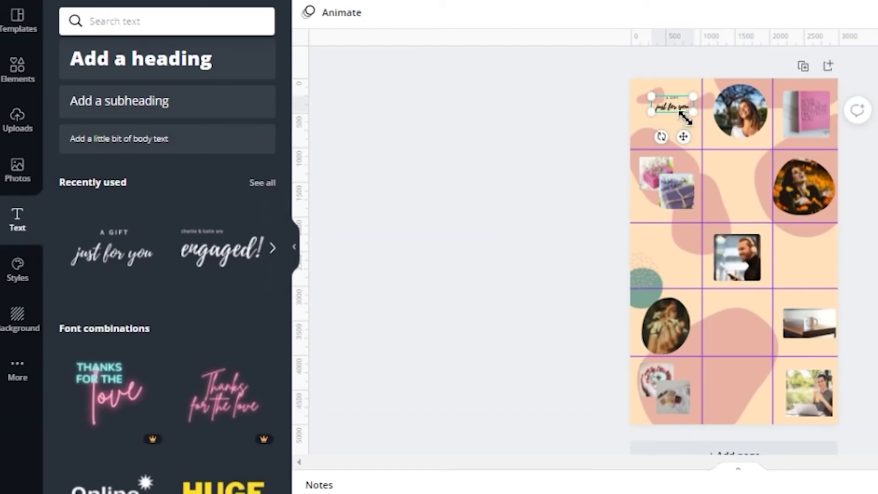
Enlarge the "just for you" text to font size 181.
left_click(684, 115)
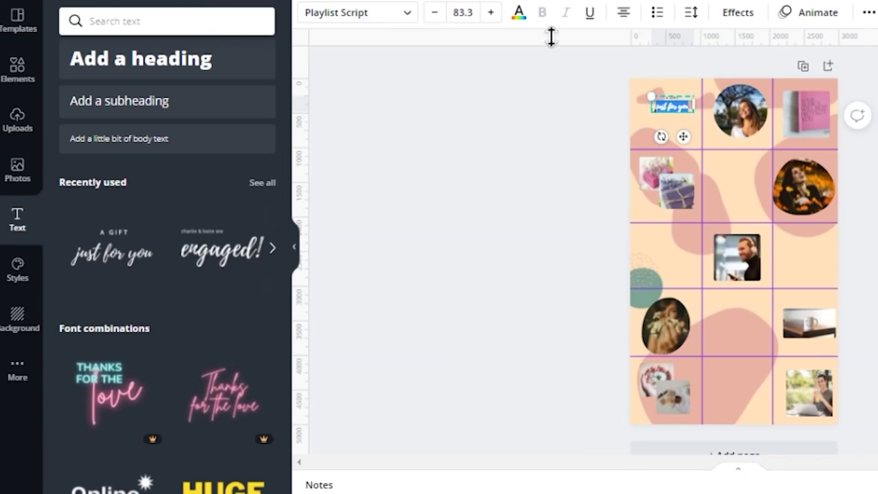
left_click(491, 13)
left_click(491, 13)
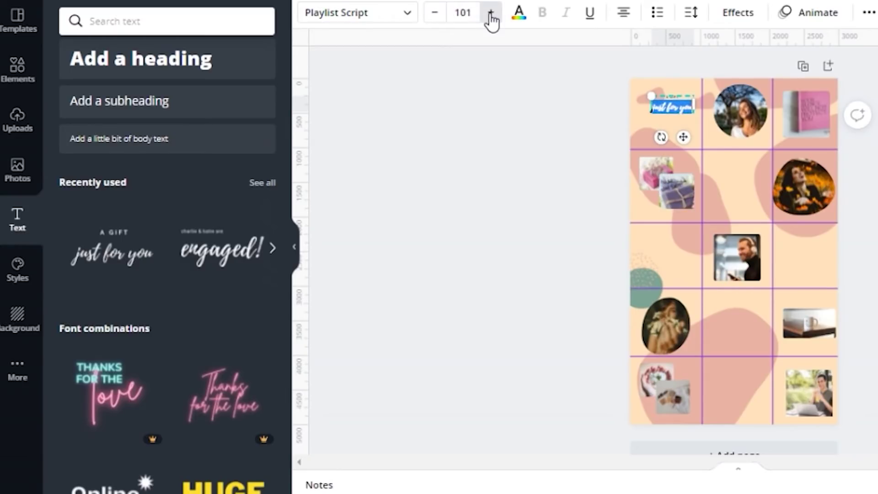
left_click(491, 13)
left_click(491, 14)
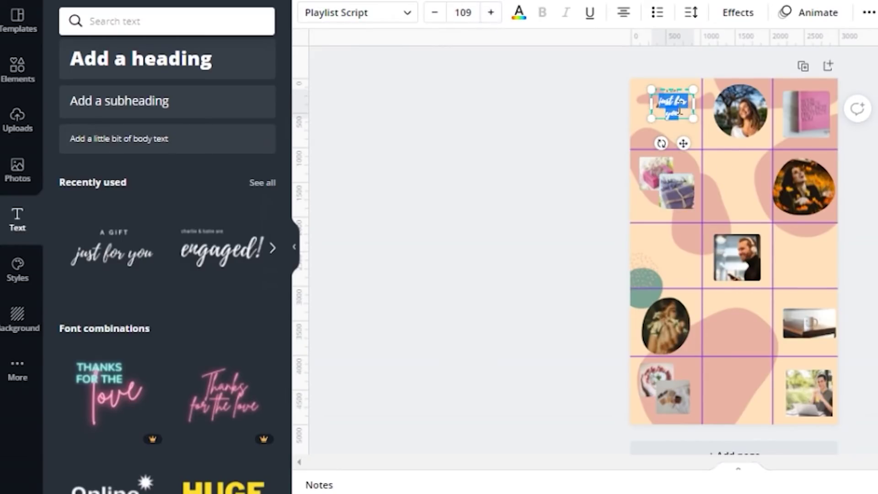
left_click_drag(714, 144, 722, 139)
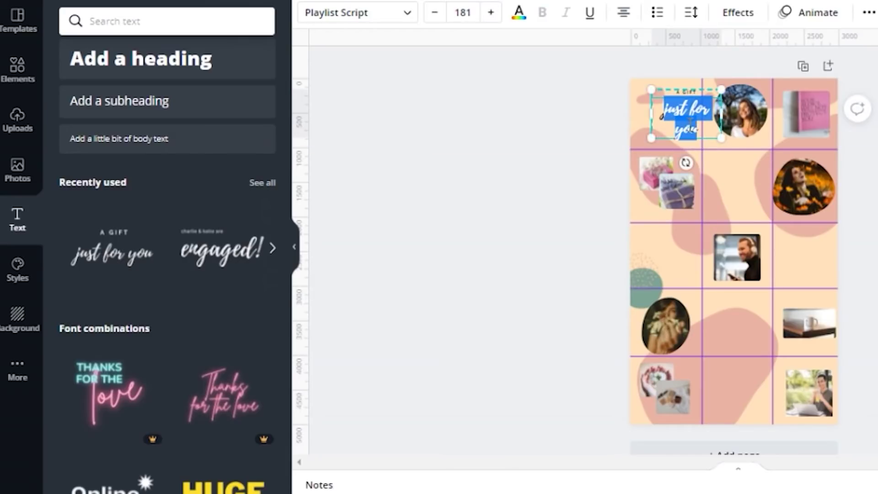
key("Escape")
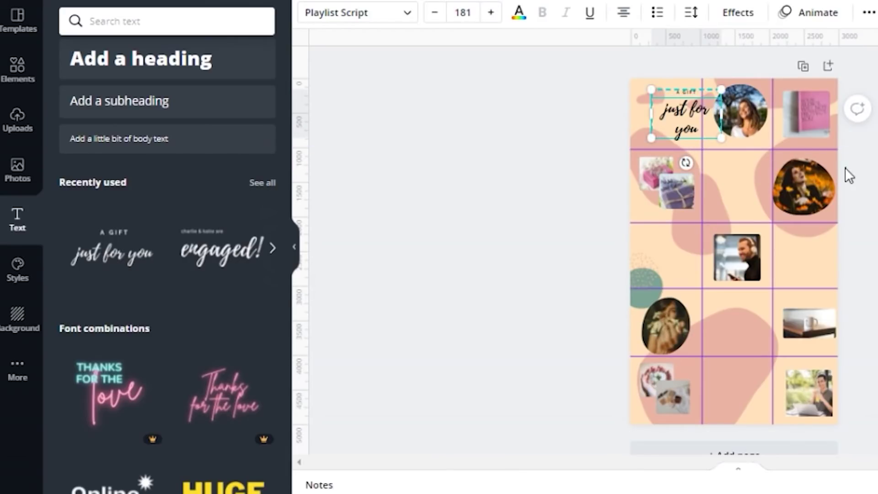
Move the enlarged text so it sits within the upper-left cell.
left_click(845, 172)
left_click(707, 118)
left_click_drag(697, 116, 677, 109)
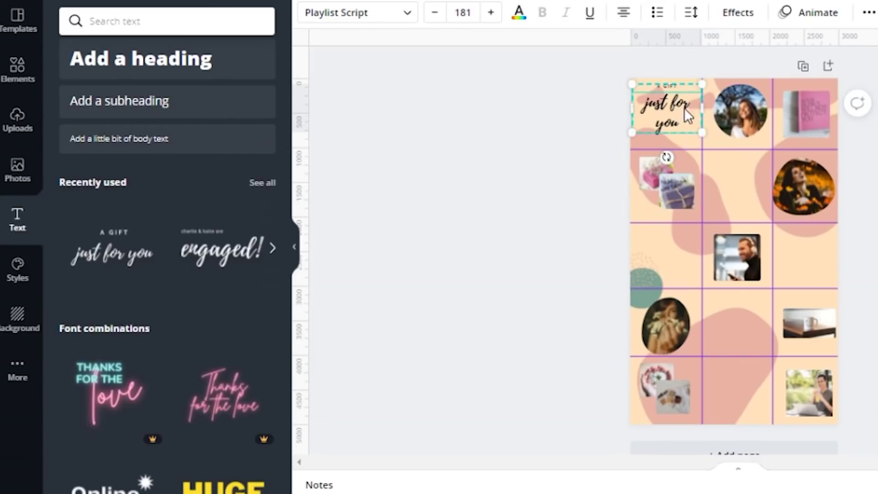
Replace the words "just for you" with "Self love is healthy".
double_click(682, 117)
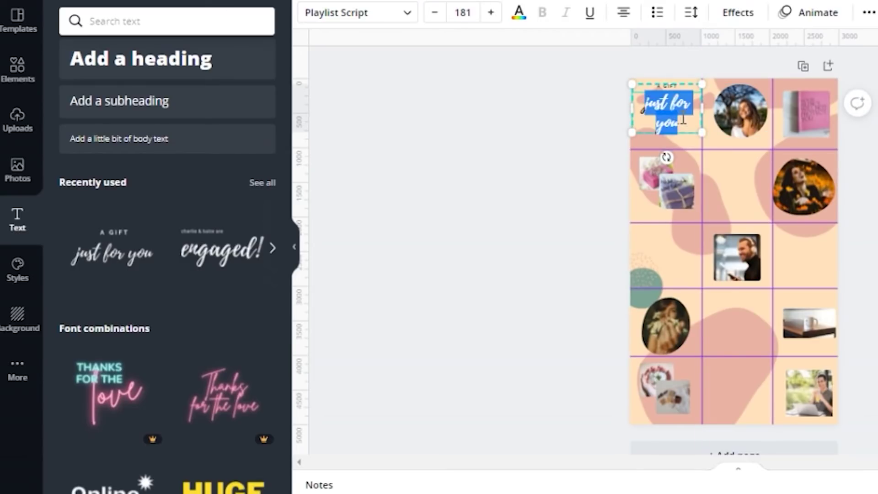
type("Self lo")
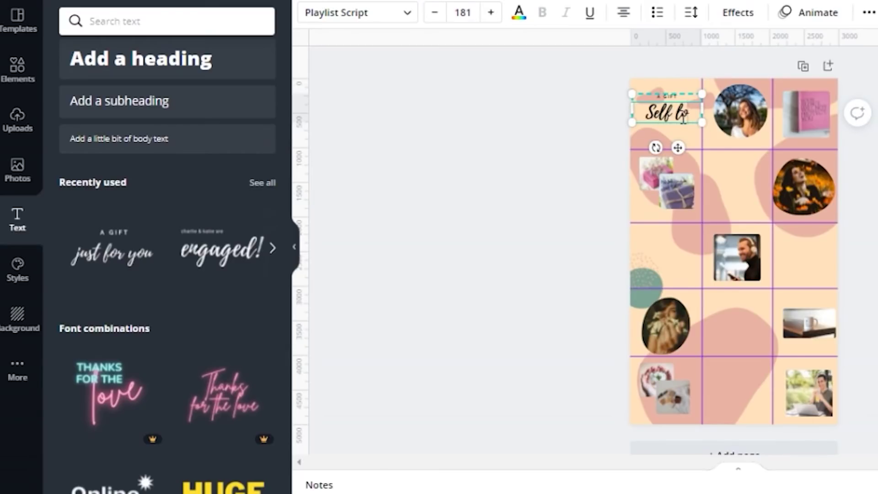
key("Return")
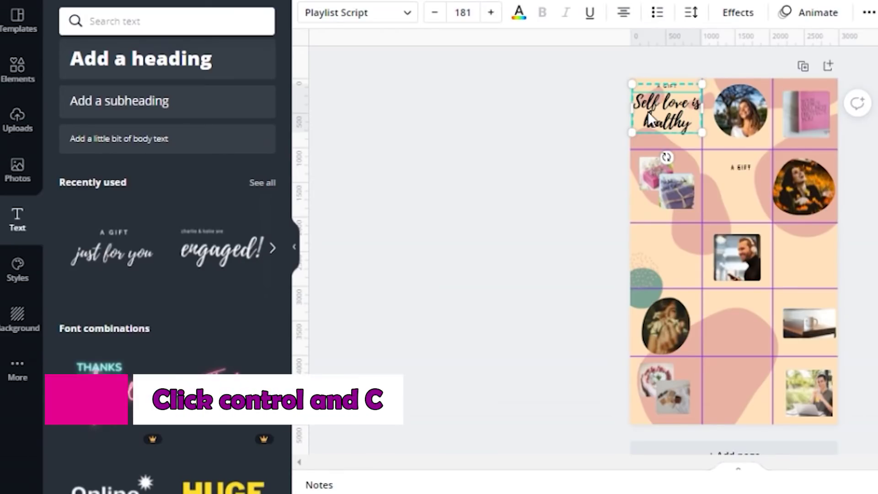
Place copies of the "Self love is healthy" text in the middle cells of the second and fourth rows.
key("ctrl+v")
mouse_move(650, 113)
left_mouse_down()
mouse_move(681, 155)
mouse_move(719, 179)
left_mouse_up()
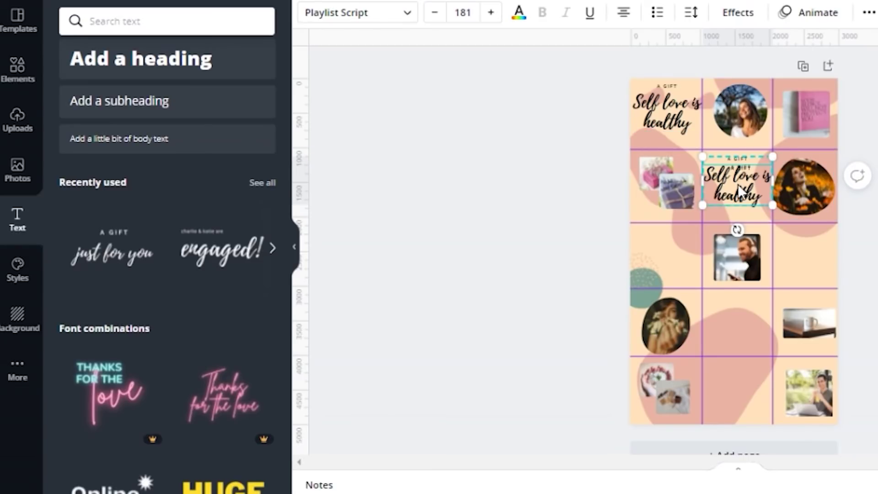
left_click_drag(738, 184, 735, 323)
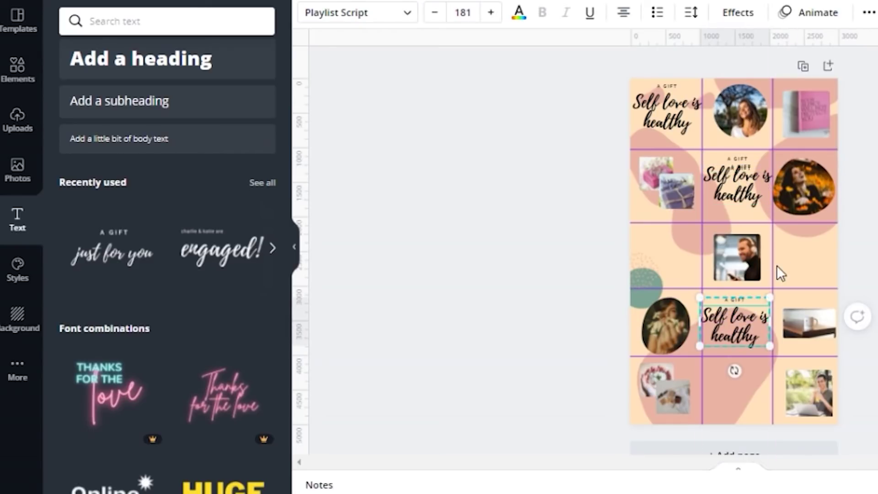
left_click(786, 258)
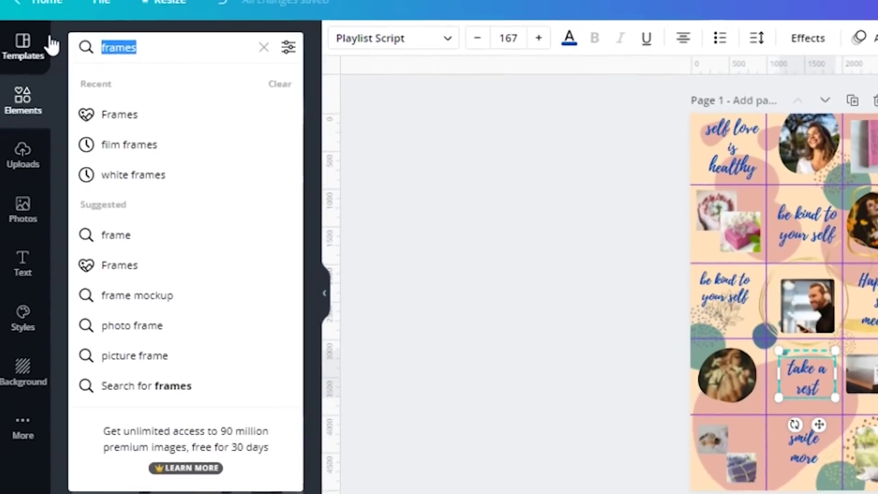
Search the elements for "line illustration", add the pink brush line and recolor it white.
type("line illustration")
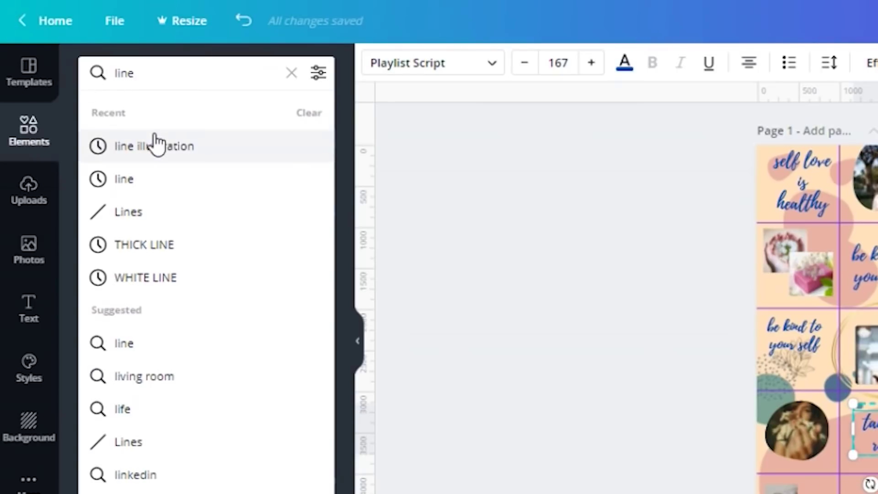
left_click(155, 146)
left_click(202, 270)
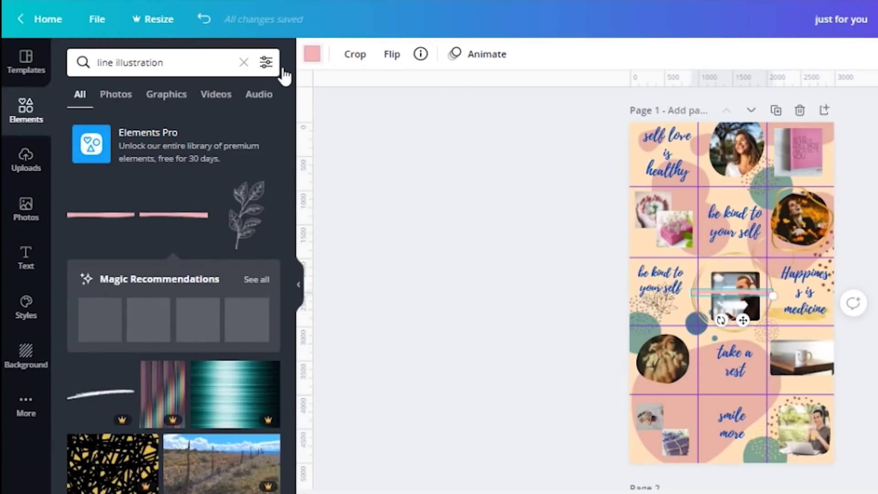
left_click(312, 54)
left_click(265, 476)
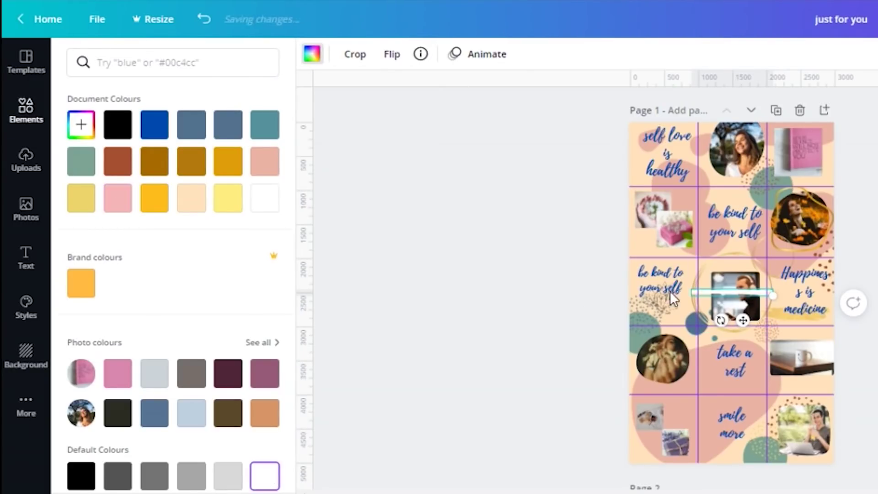
Position the white line along the first horizontal guide and extend it across the row with pasted copies.
left_click_drag(732, 293, 666, 185)
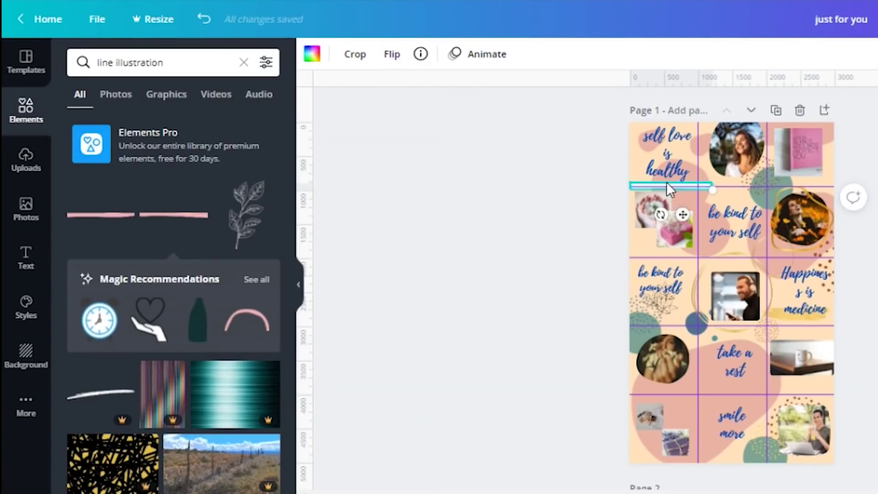
left_click_drag(747, 215, 761, 212)
key("ctrl+v")
left_click(804, 171)
left_click_drag(725, 188, 695, 192)
left_click(806, 218)
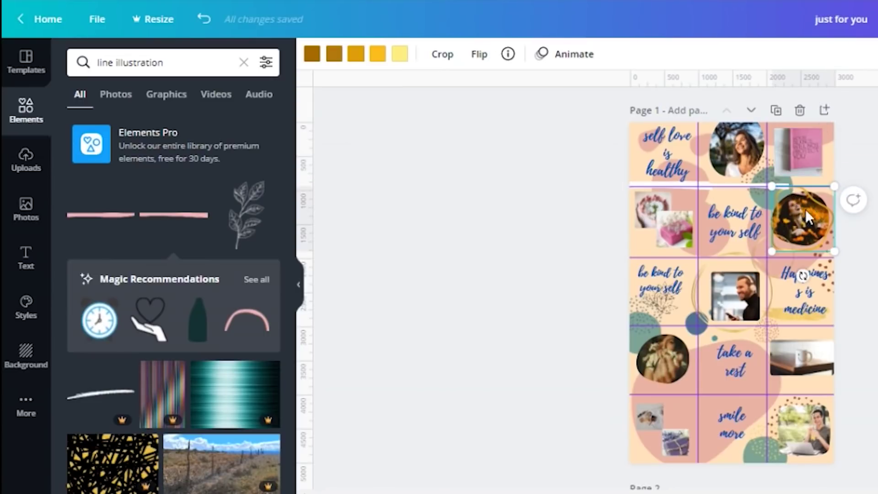
left_click_drag(682, 188, 679, 188)
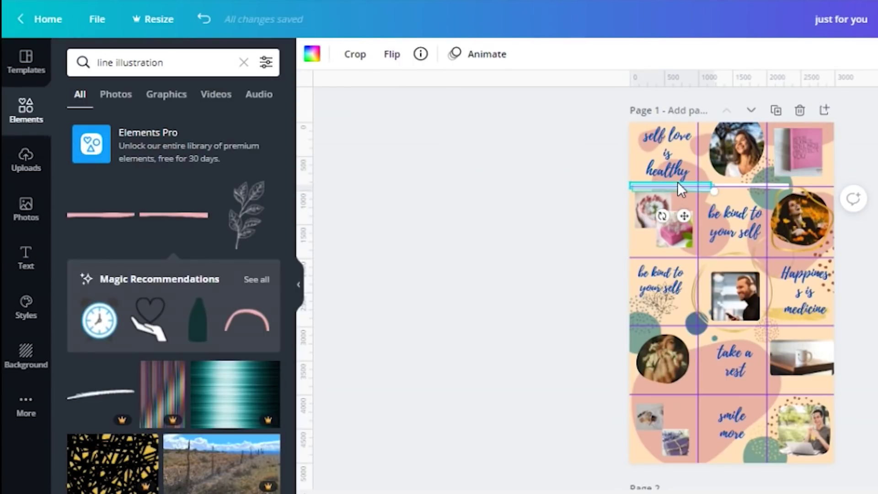
left_click_drag(812, 196, 812, 213)
Lay copies of the white line end to end along the second horizontal guide.
left_click(684, 260)
left_click(688, 188)
left_click_drag(697, 167, 680, 278)
key("ctrl+v")
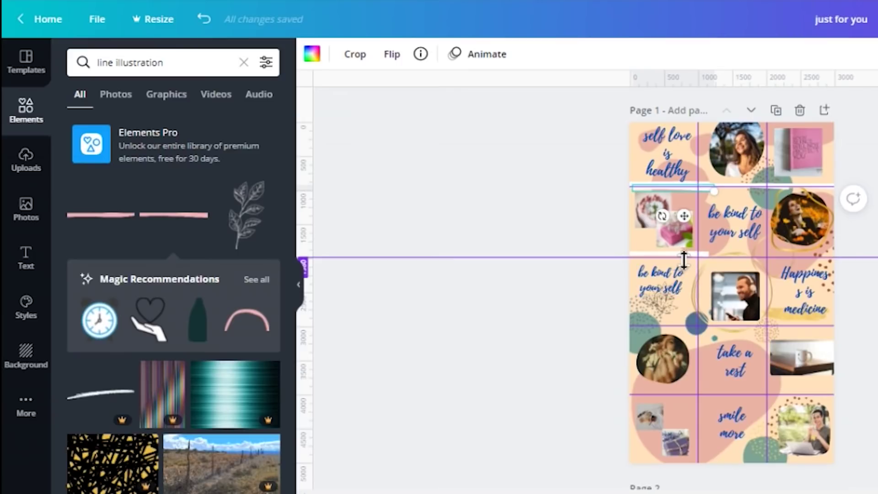
left_click(677, 256)
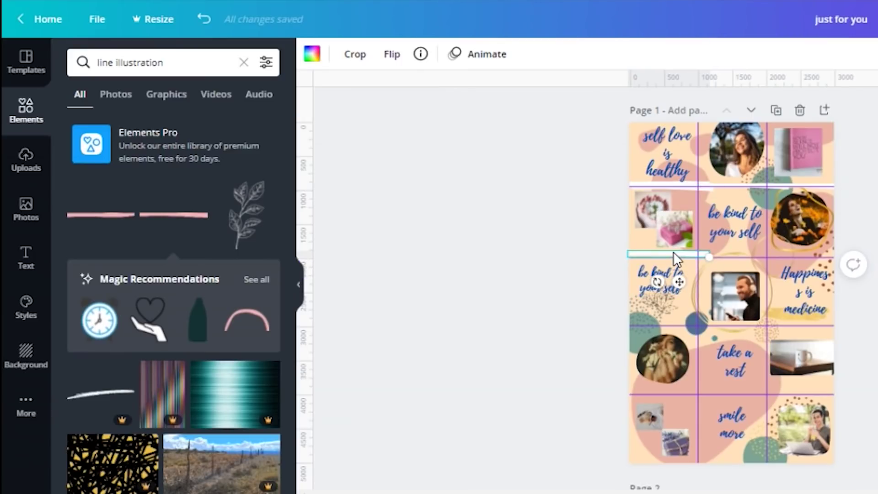
left_click_drag(681, 286, 763, 289)
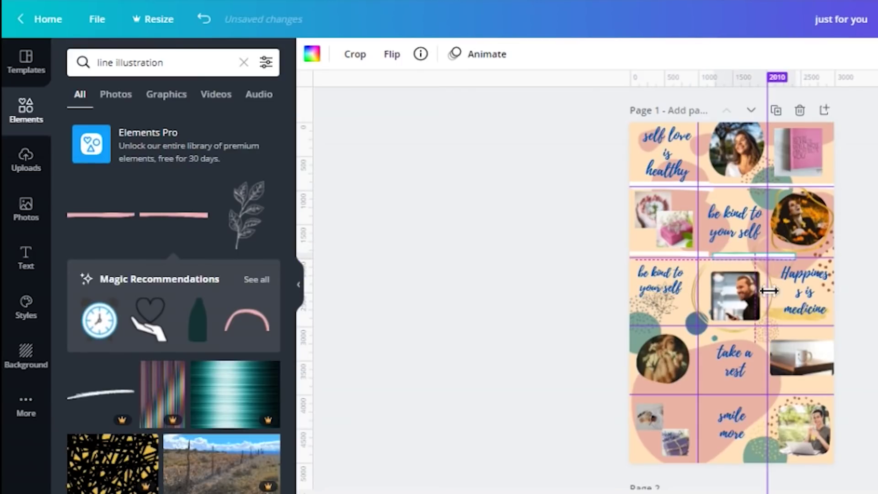
Paste further copies of the white line along the third horizontal guide.
key("ctrl+v")
left_click_drag(681, 284, 679, 355)
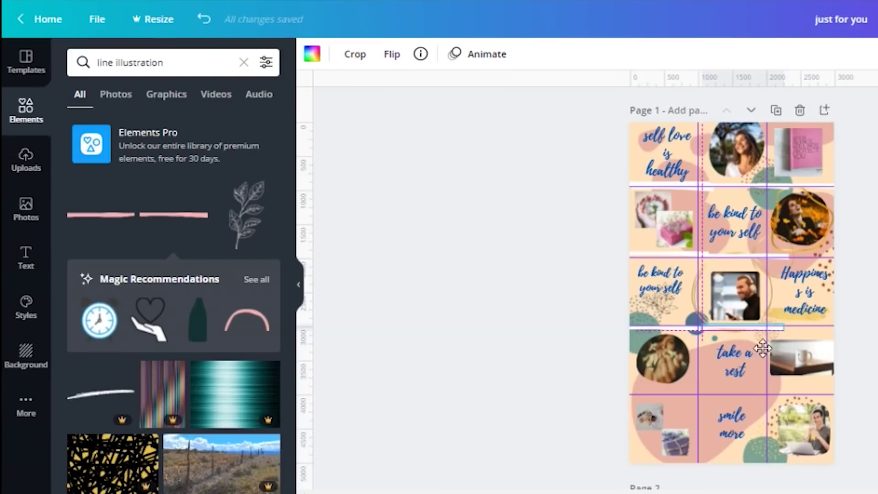
left_click_drag(684, 283, 814, 352)
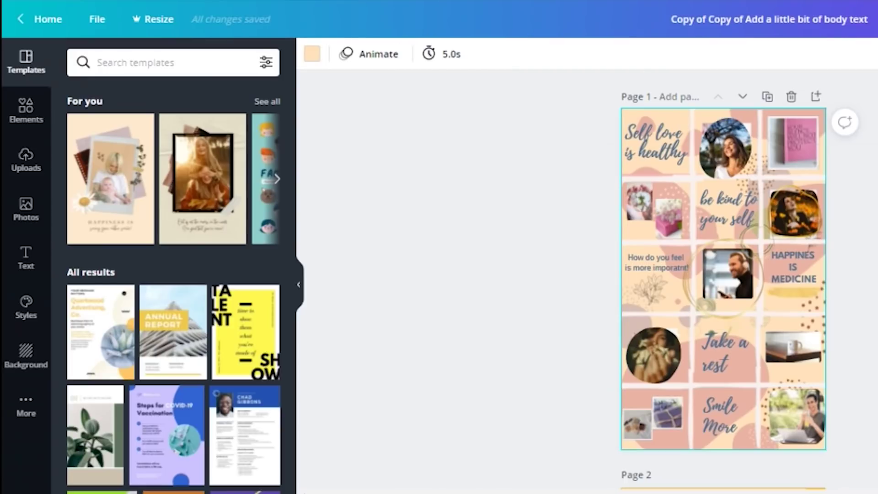
Download the finished puzzle design as a JPG.
left_click(780, 60)
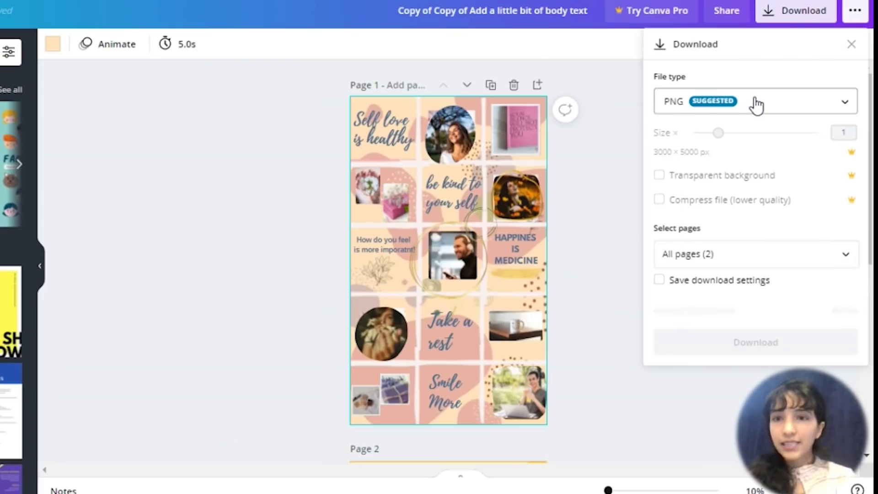
left_click(729, 170)
left_click(631, 256)
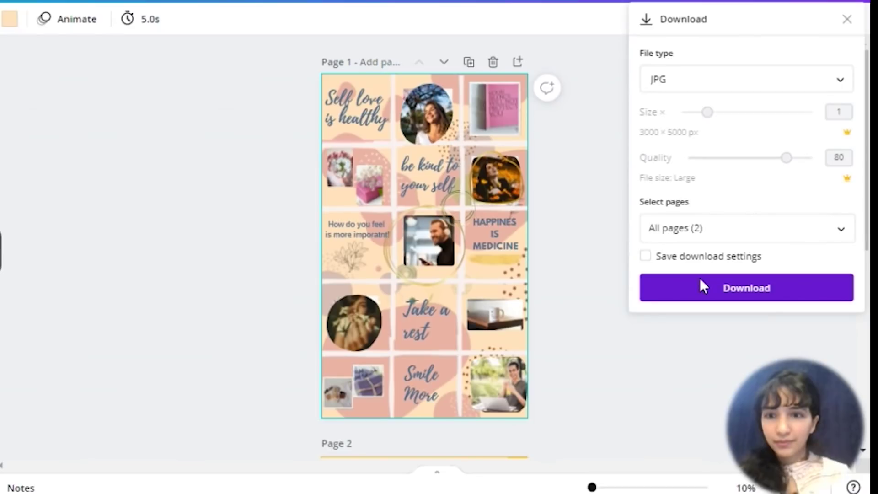
left_click(703, 286)
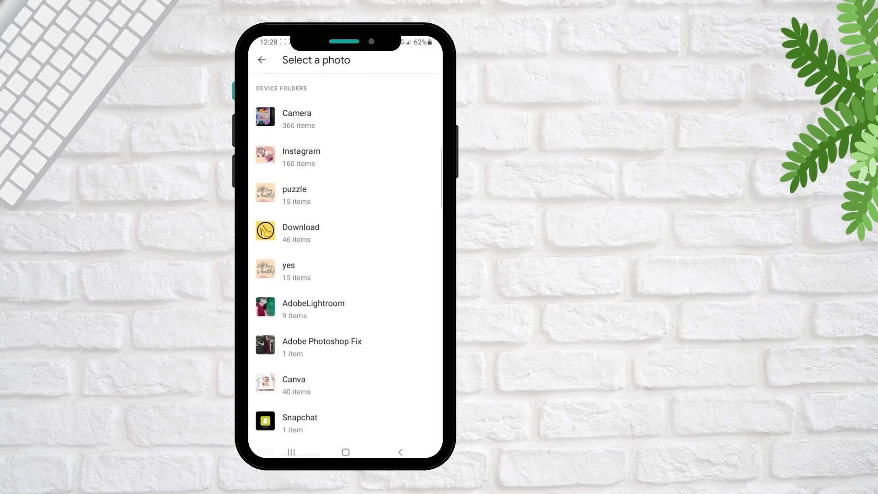
In the phone's grid-splitting app, choose the puzzle image from the Download folder and crop it into a 3X5 grid.
left_click(301, 233)
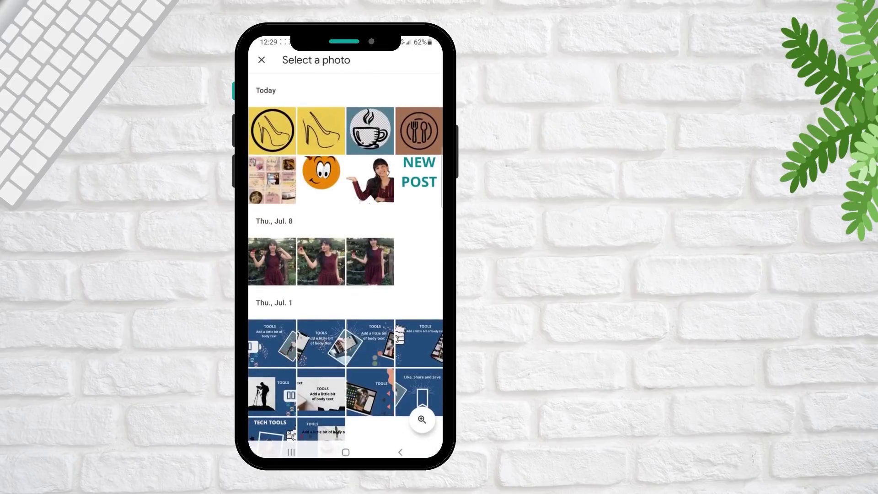
left_click(269, 176)
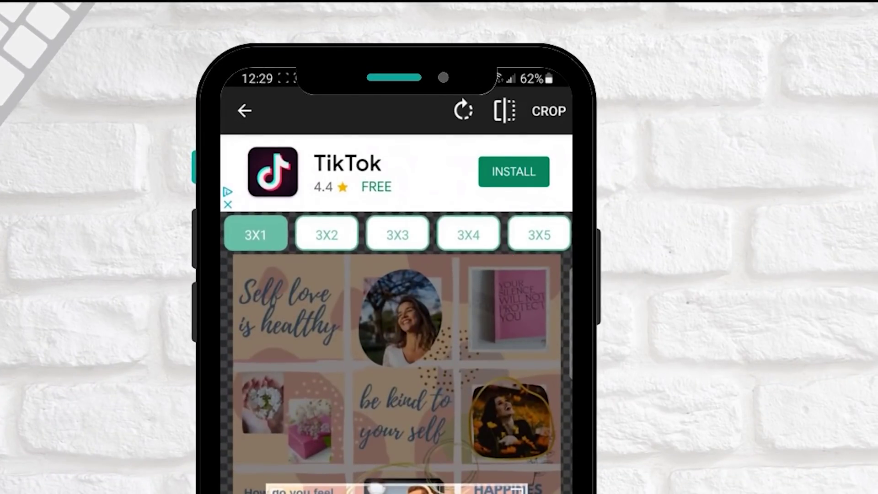
left_click(539, 235)
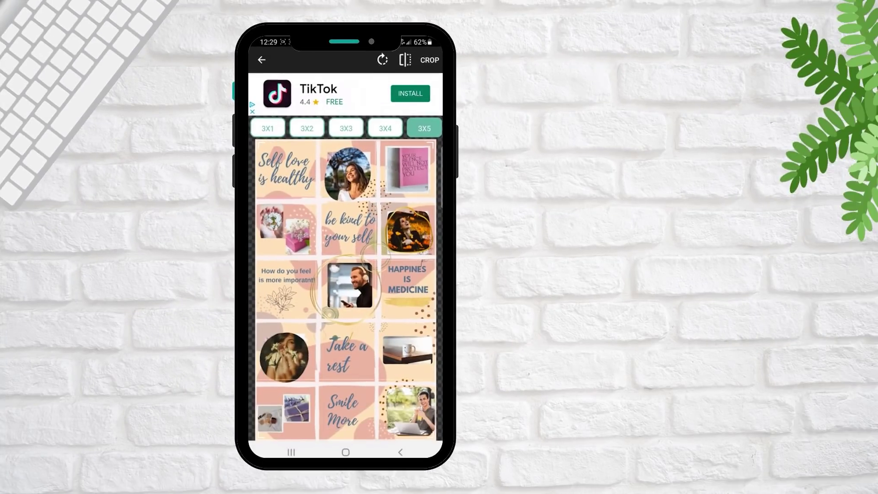
left_click(453, 56)
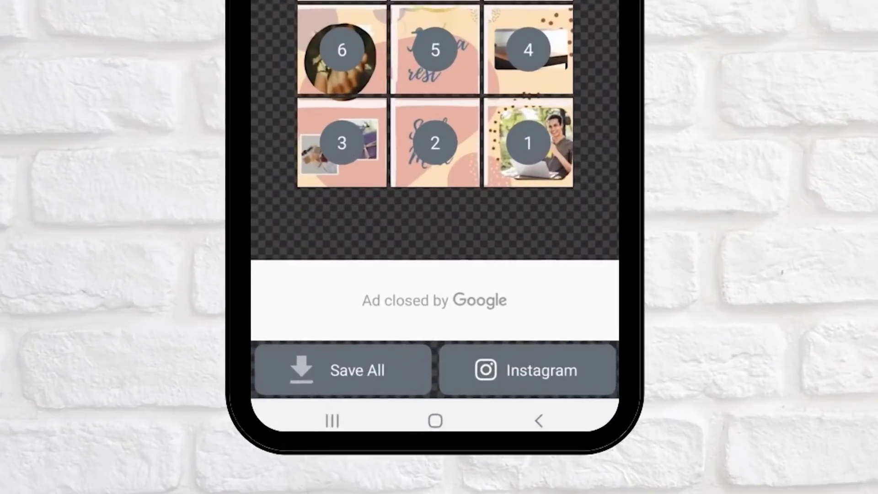
Try to save all the grid tiles to an album named "puzzle".
left_click(341, 369)
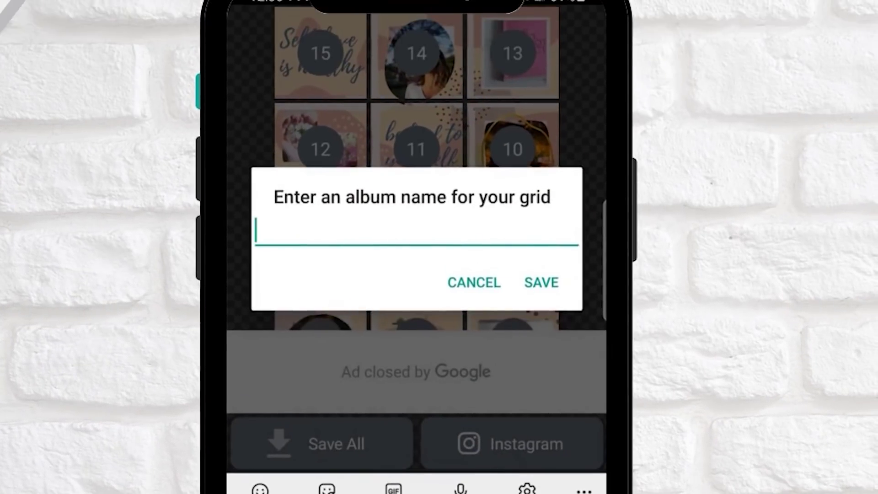
type("puzzle")
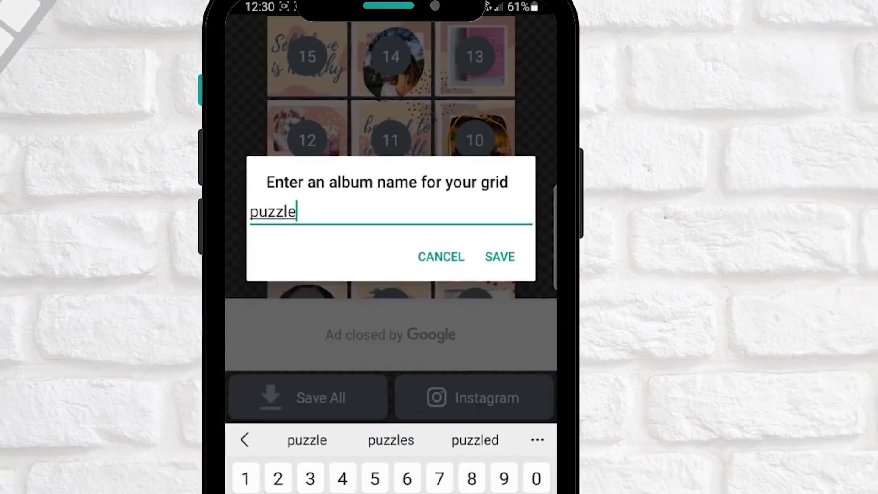
left_click(542, 282)
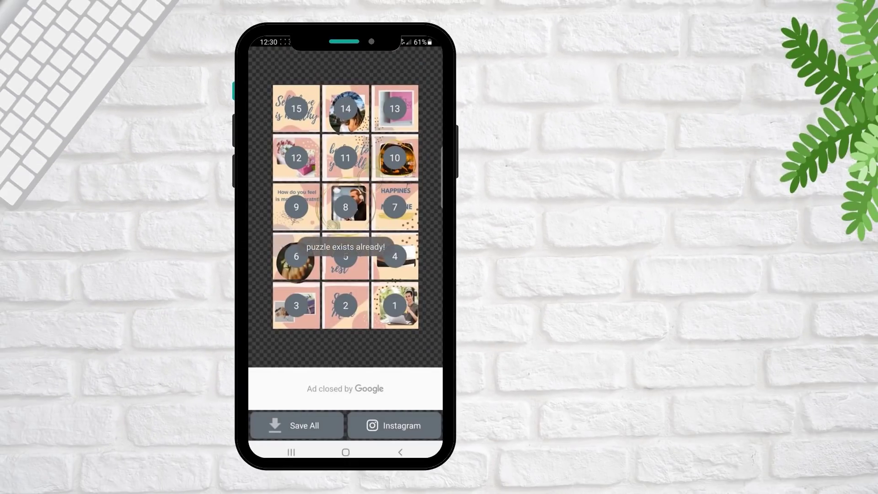
Switch to Instagram and publish the pink book tile as a feed post without a filter.
left_click(291, 452)
left_click(346, 219)
left_click(406, 60)
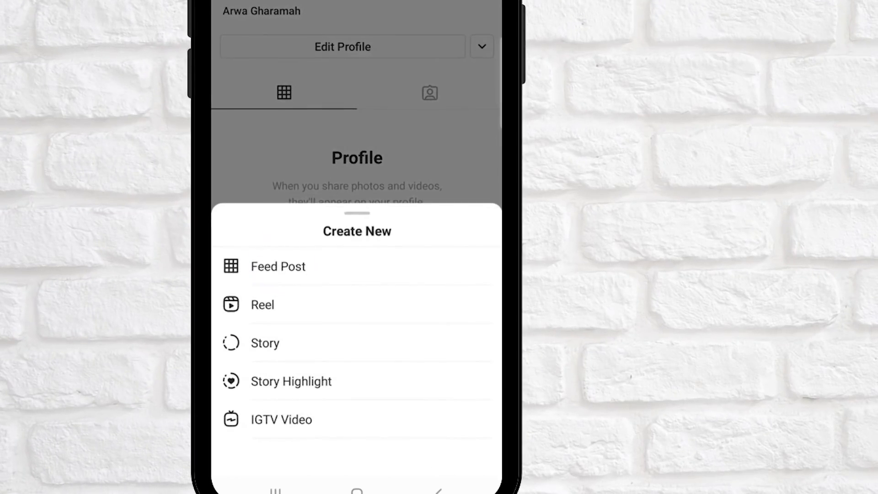
left_click(278, 266)
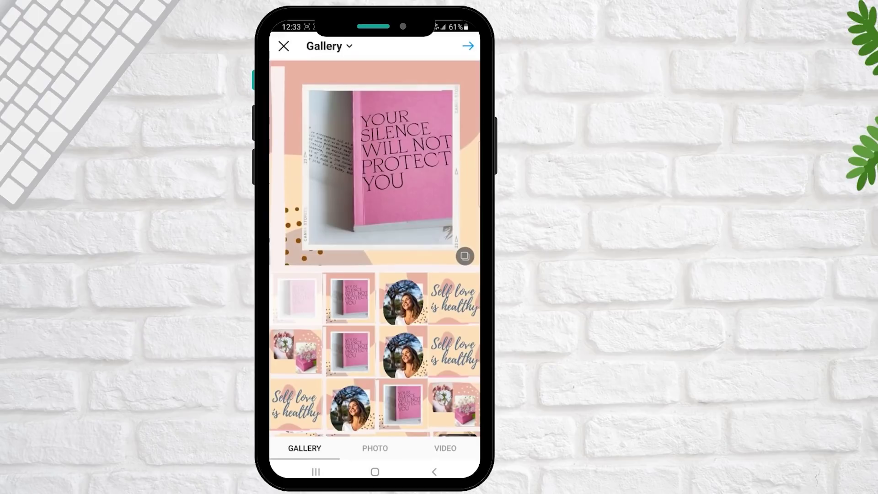
left_click(468, 46)
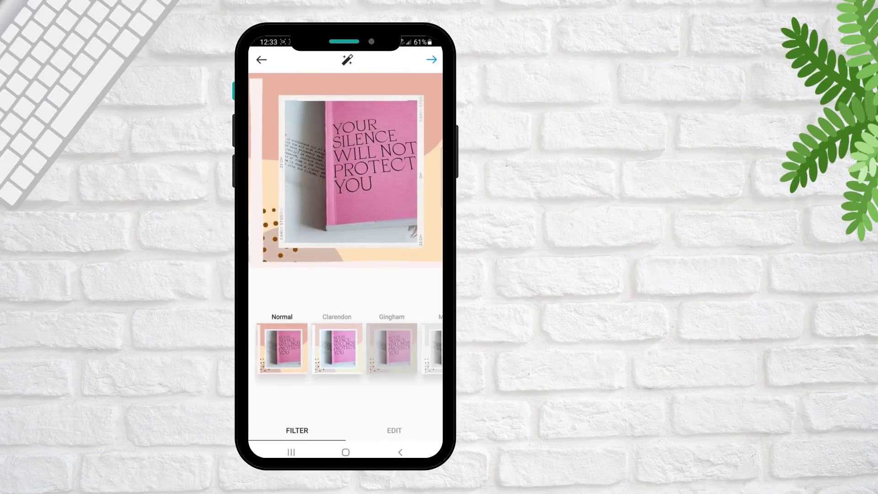
left_click(432, 60)
left_click(432, 59)
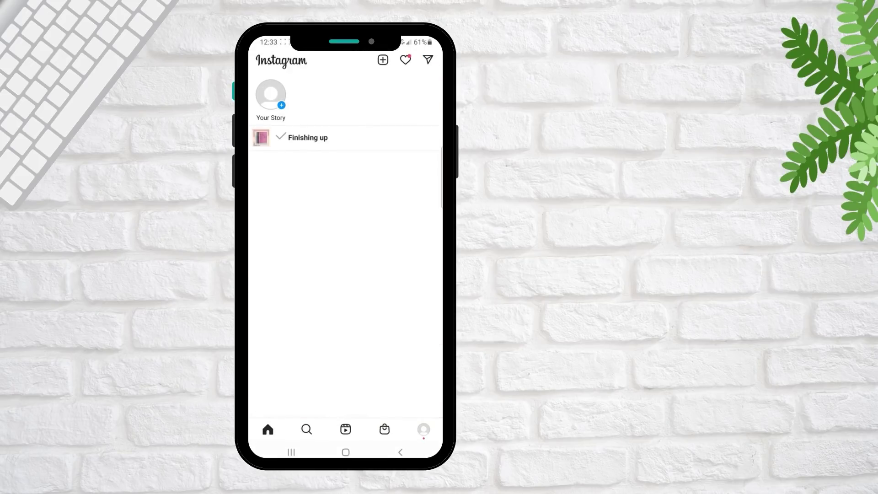
Publish the tile of the smiling woman in the oval frame as a new feed post.
left_click(423, 429)
left_click(405, 59)
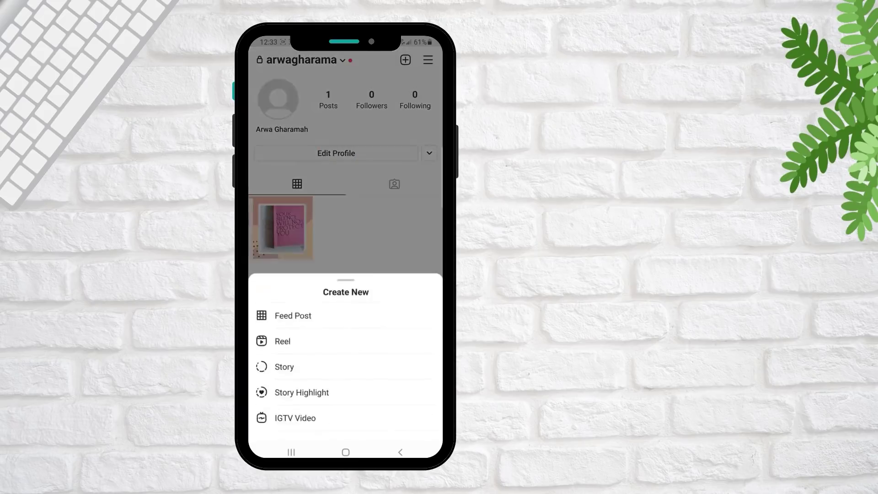
left_click(346, 301)
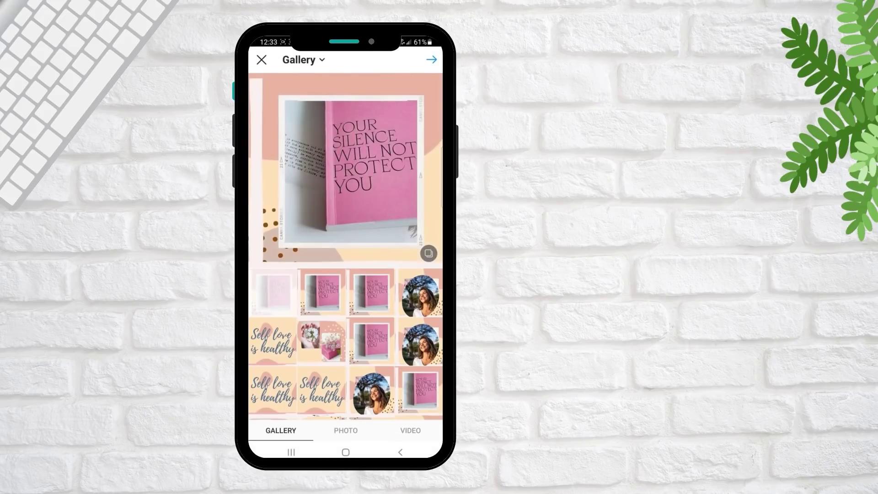
left_click(420, 293)
left_click(432, 60)
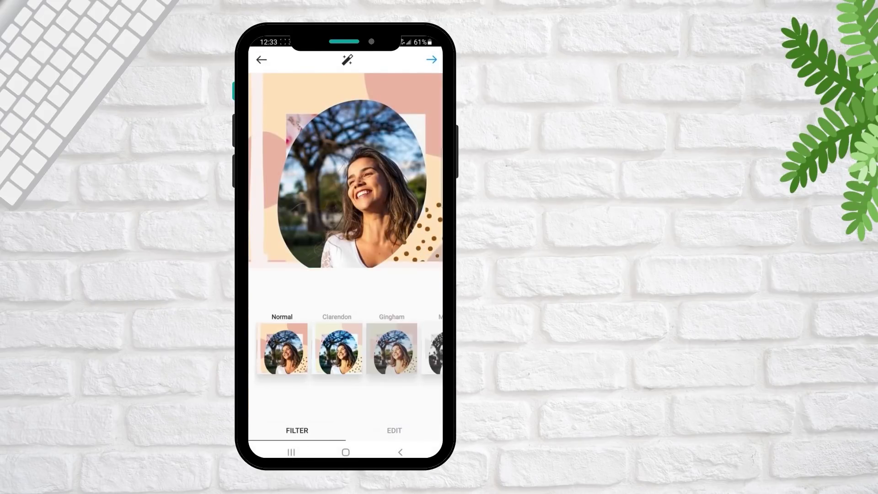
left_click(432, 59)
left_click(431, 58)
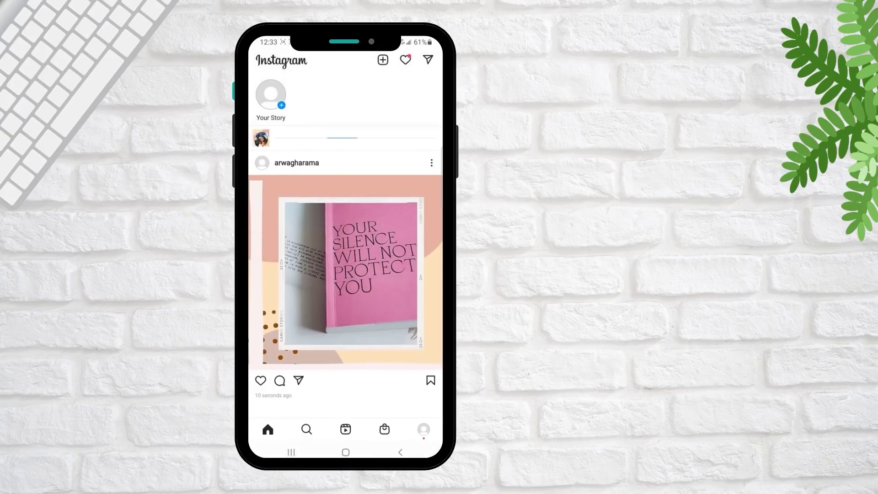
Publish the "Self love is healthy" tile as a new feed post.
left_click(401, 452)
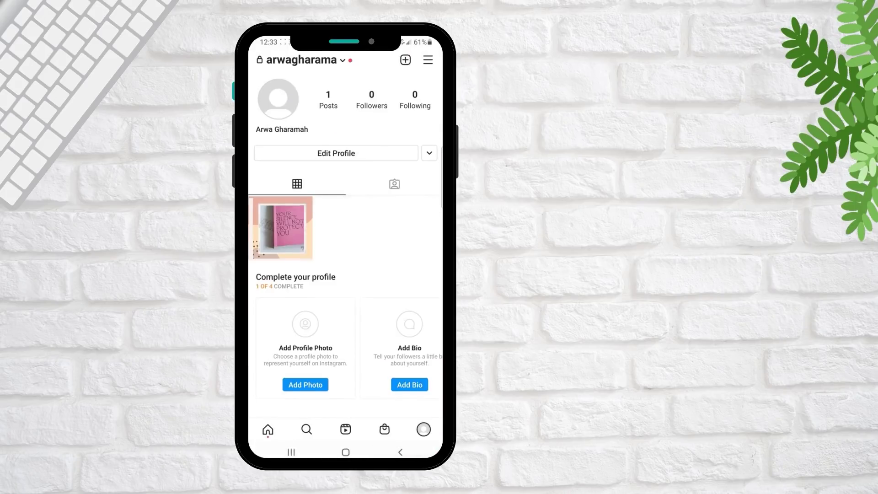
left_click(405, 60)
left_click(294, 301)
left_click(321, 342)
left_click(431, 60)
left_click(431, 59)
left_click(431, 59)
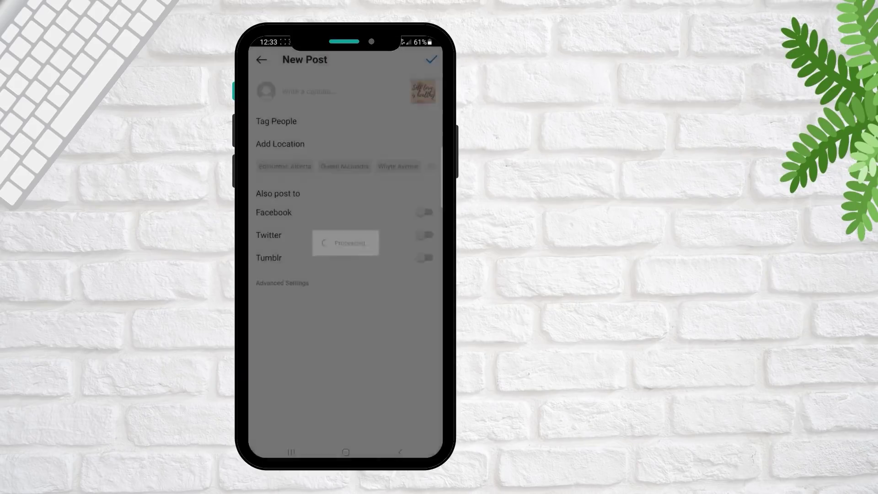
left_click(400, 452)
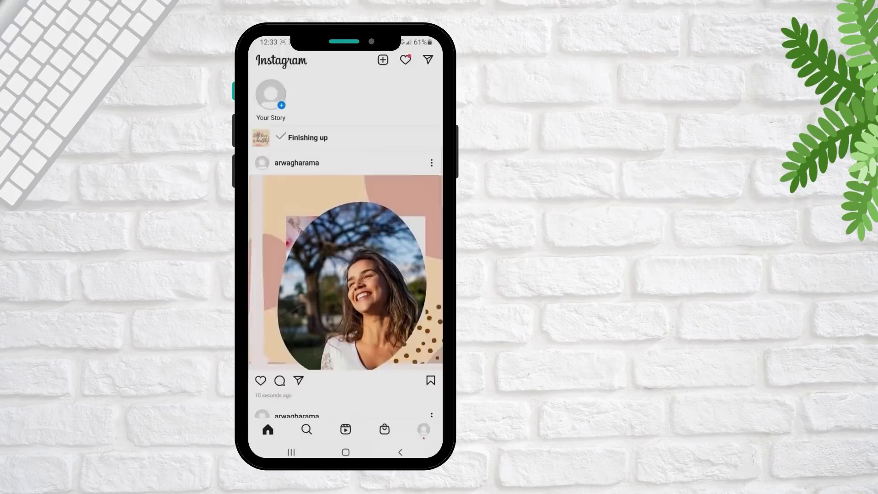
Publish the tile of the woman among orange flowers as a new feed post.
left_click(423, 429)
left_click(406, 60)
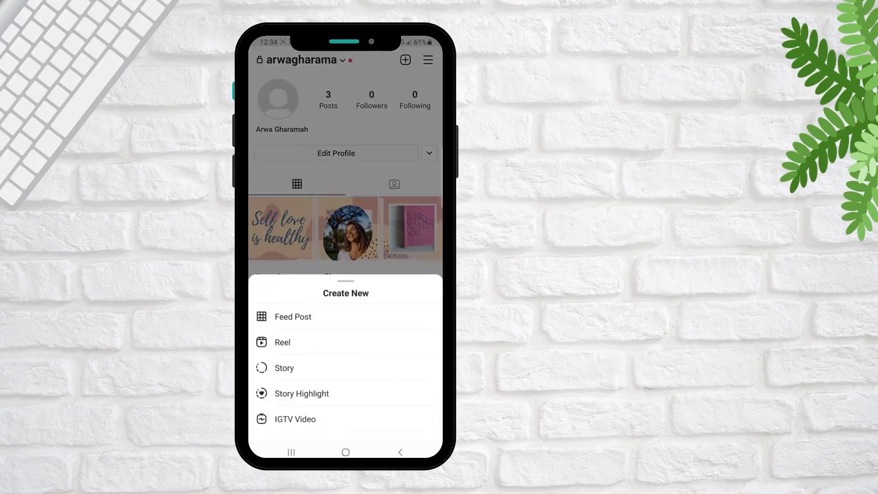
left_click(281, 298)
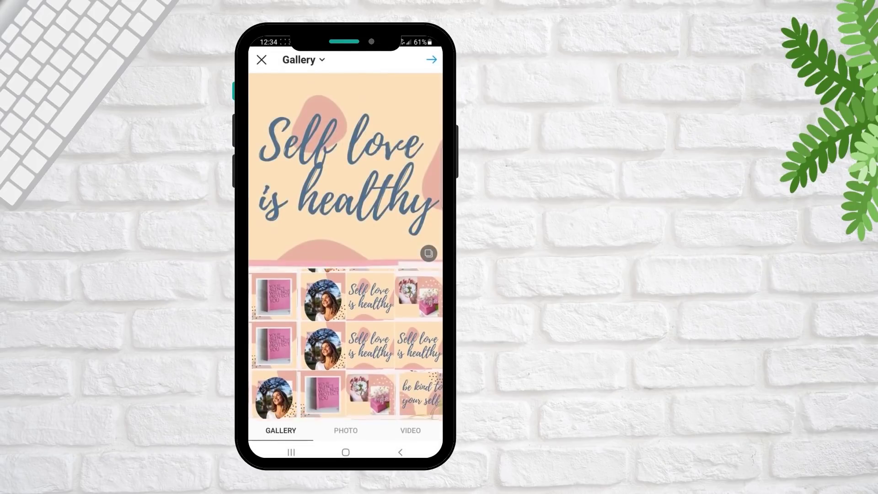
left_click(275, 338)
left_click(432, 60)
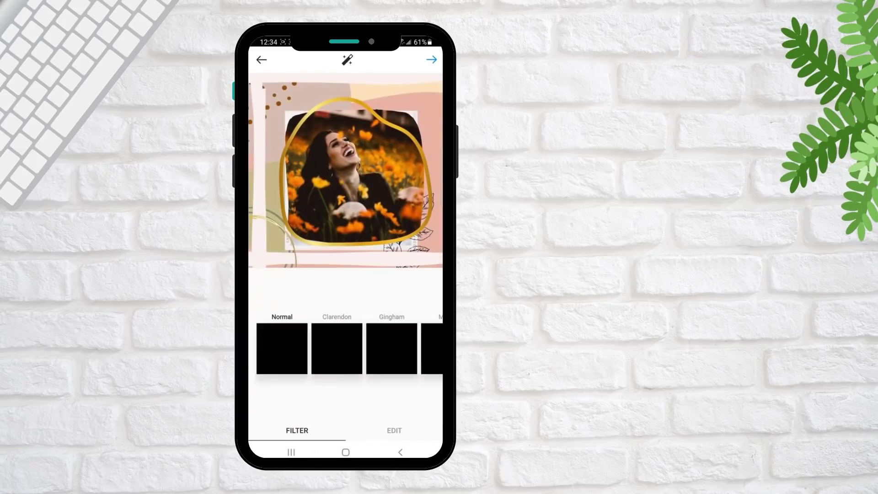
left_click(432, 59)
left_click(432, 59)
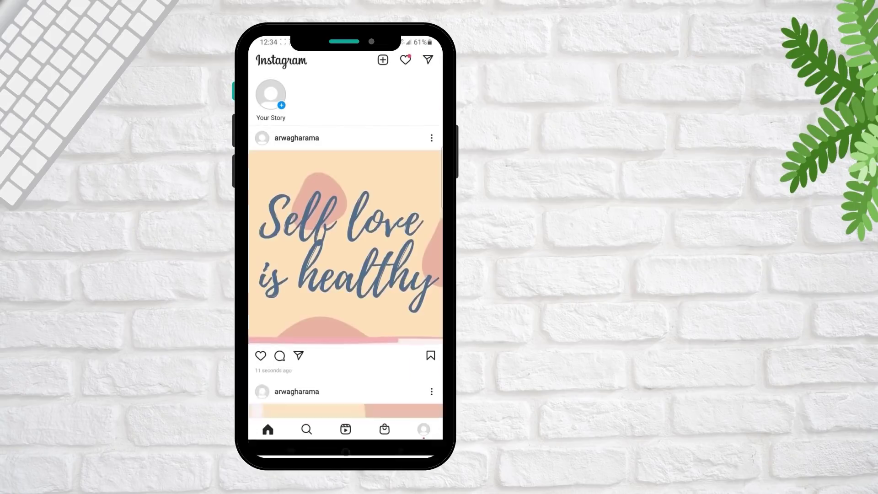